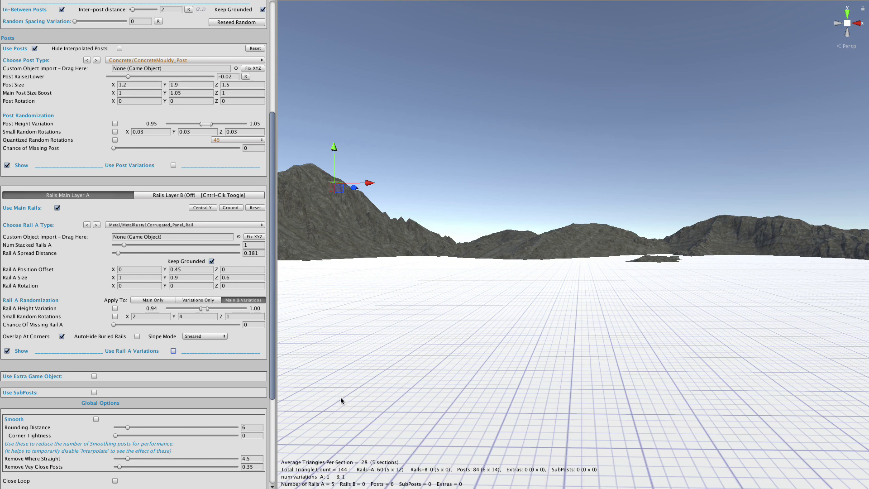
Place a first concrete post and run a five-section rusty corrugated fence across the ground
{"action": "left_click", "coordinate": [319, 375], "text": "shift"}
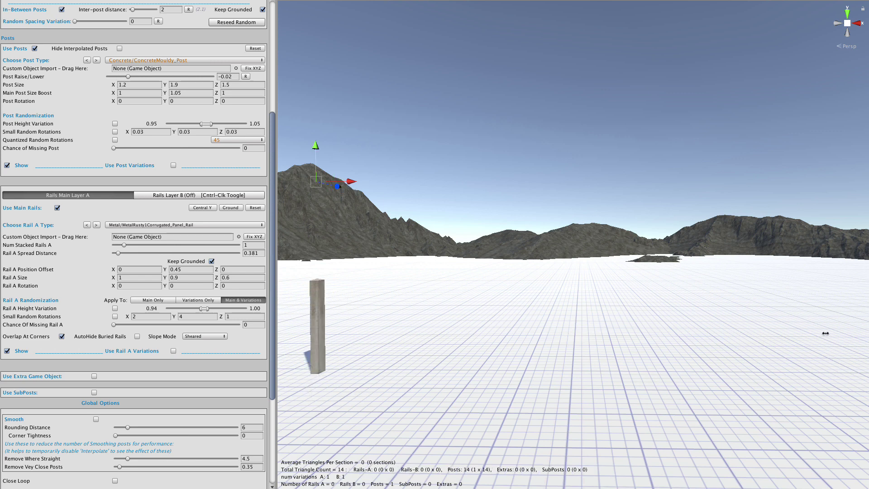
{"action": "left_click", "coordinate": [799, 368], "text": "shift"}
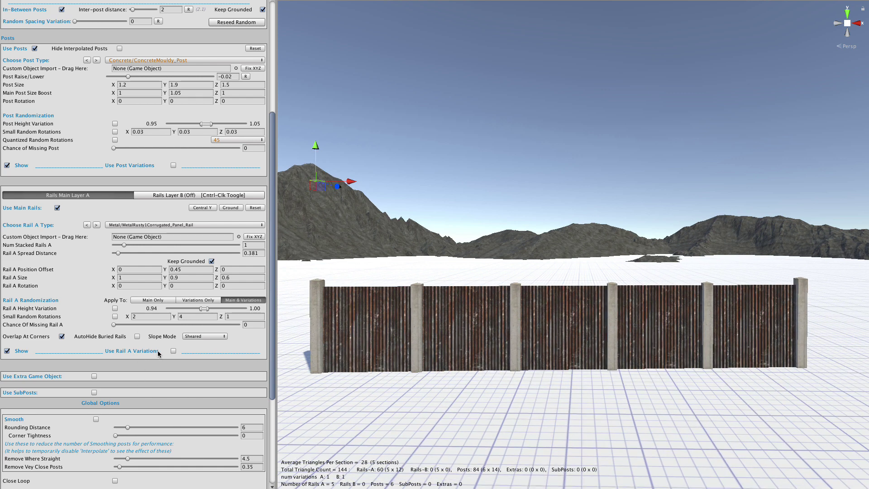
Enable Rail A variations and allow Back/Front, MirrorZ and Invert flipping of the rail panels
{"action": "left_click", "coordinate": [174, 352]}
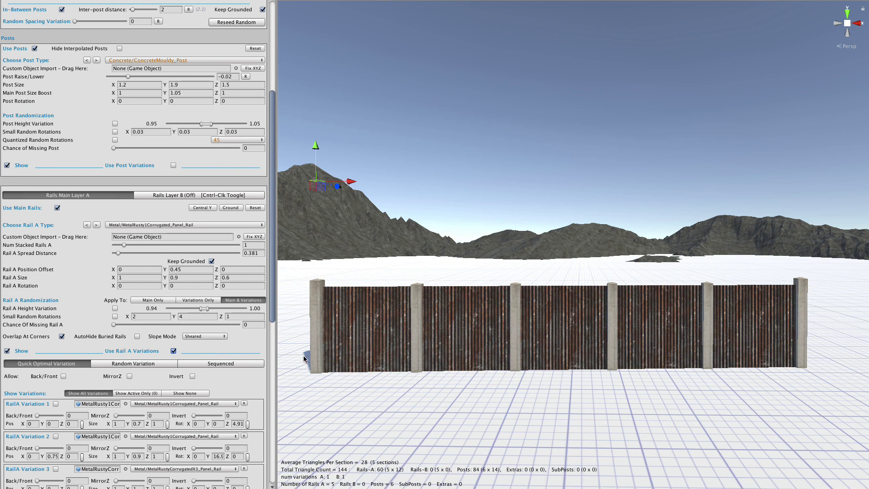
{"action": "scroll", "coordinate": [202, 380], "scroll_direction": "down", "scroll_amount": 5}
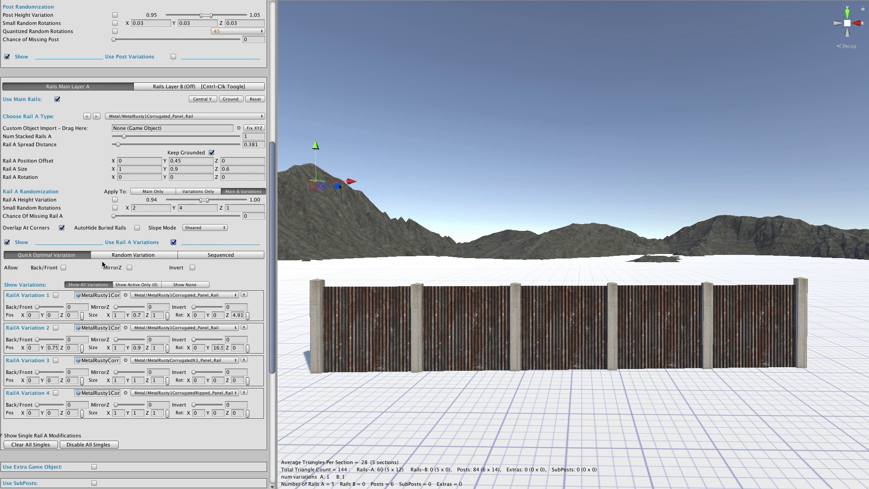
{"action": "left_click", "coordinate": [63, 268]}
{"action": "left_click", "coordinate": [63, 268]}
{"action": "left_click", "coordinate": [63, 267]}
{"action": "left_click", "coordinate": [129, 268]}
{"action": "left_click", "coordinate": [129, 268]}
{"action": "left_click", "coordinate": [192, 268]}
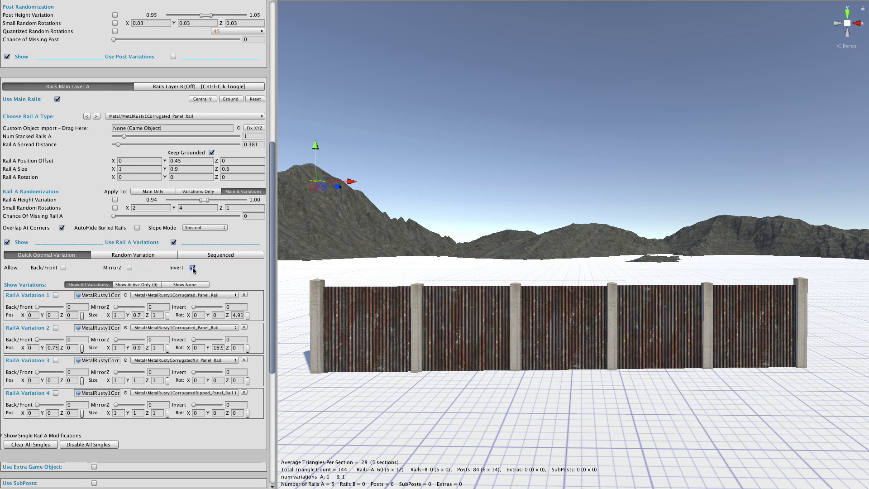
{"action": "left_click", "coordinate": [129, 268]}
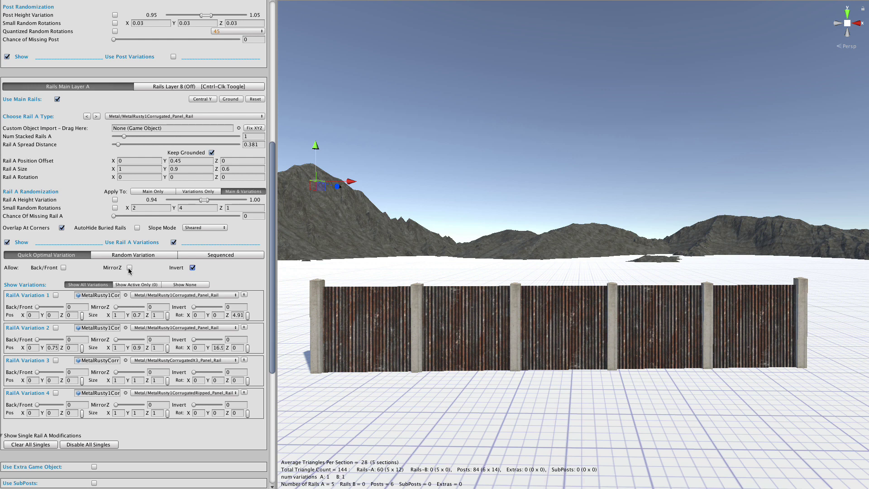
{"action": "left_click", "coordinate": [64, 268]}
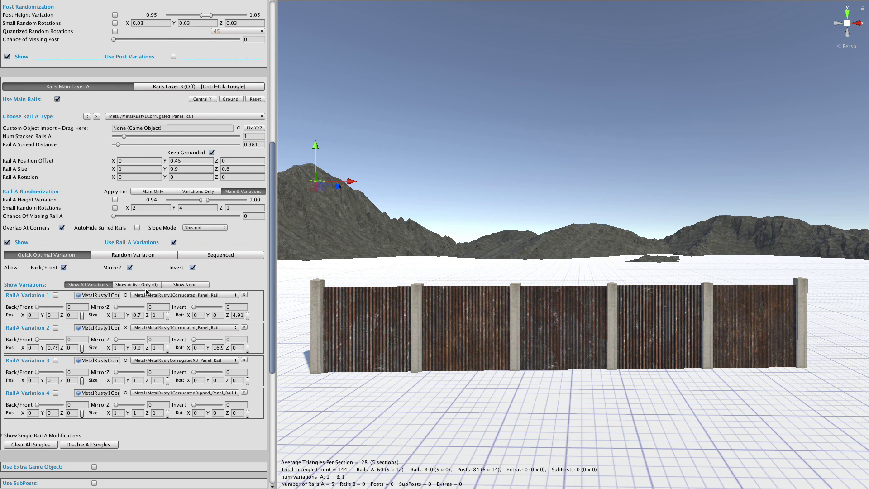
Untick the Invert, MirrorZ and Back/Front panel flipping options
{"action": "left_click", "coordinate": [192, 268]}
{"action": "left_click", "coordinate": [130, 268]}
{"action": "left_click", "coordinate": [64, 268]}
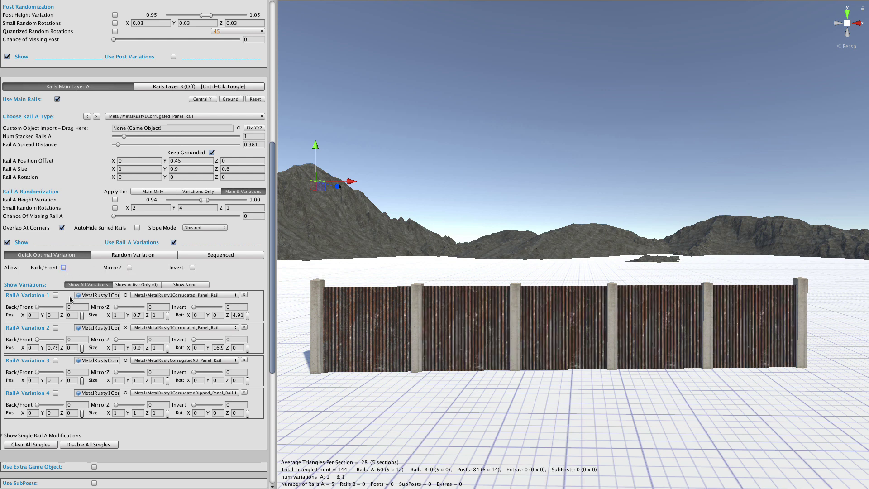
Enable RailA Variations 1 and 2, with Variation 1 at 0.64 height and Variation 2 raised 0.24
{"action": "left_click", "coordinate": [55, 296]}
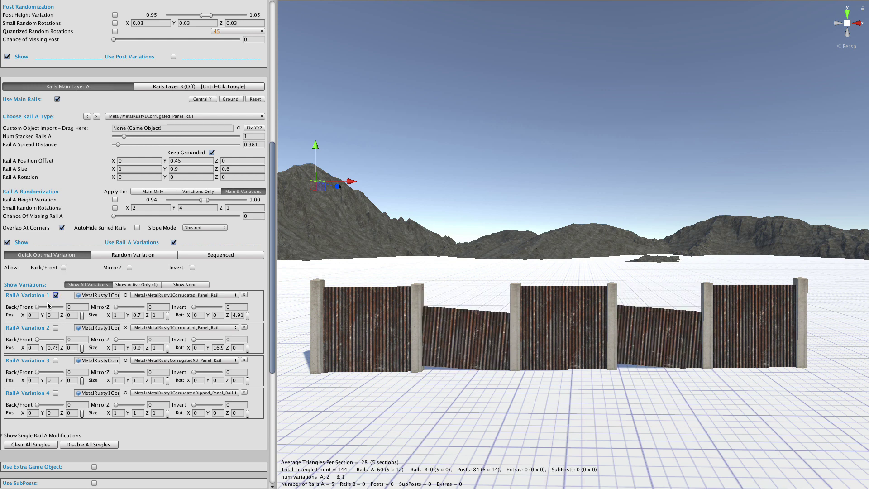
{"action": "left_click", "coordinate": [56, 295]}
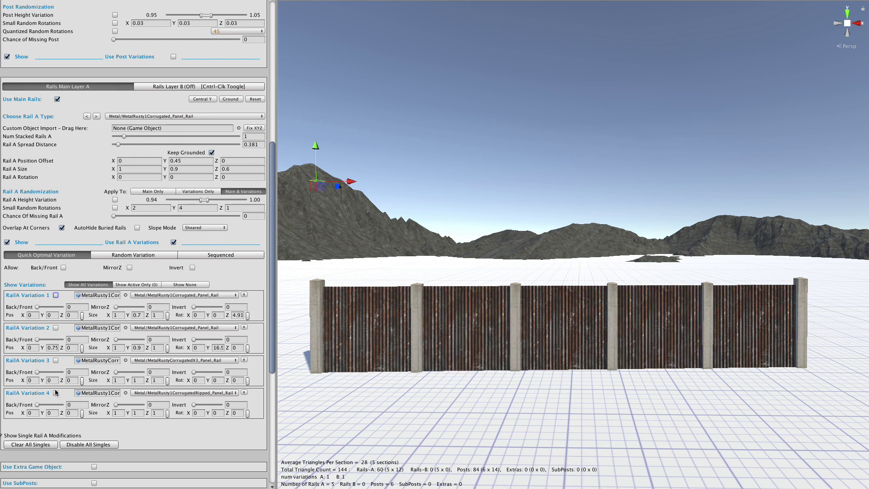
{"action": "left_click", "coordinate": [57, 296]}
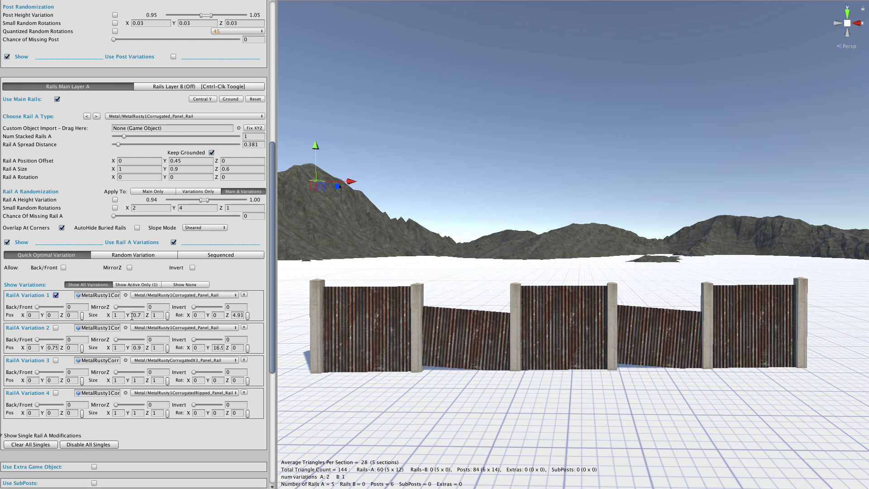
{"action": "mouse_move", "coordinate": [128, 316]}
{"action": "left_mouse_down"}
{"action": "mouse_move", "coordinate": [156, 319]}
{"action": "mouse_move", "coordinate": [133, 319]}
{"action": "left_mouse_up"}
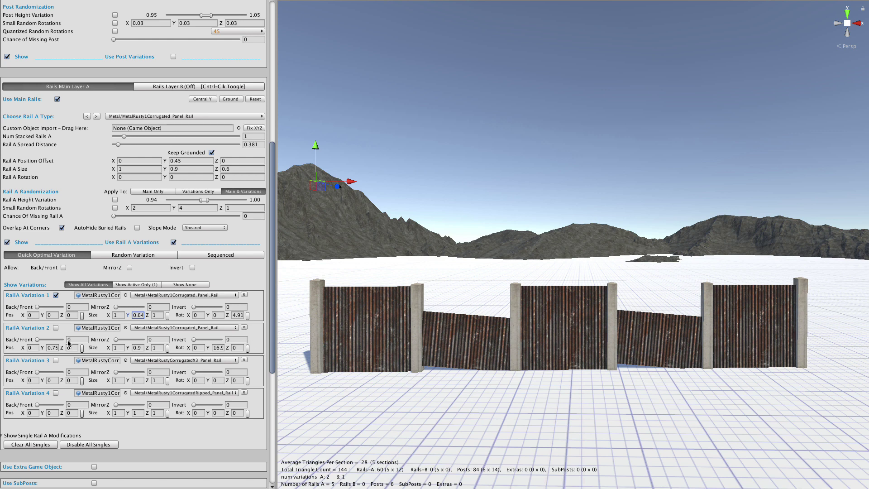
{"action": "left_click", "coordinate": [56, 328]}
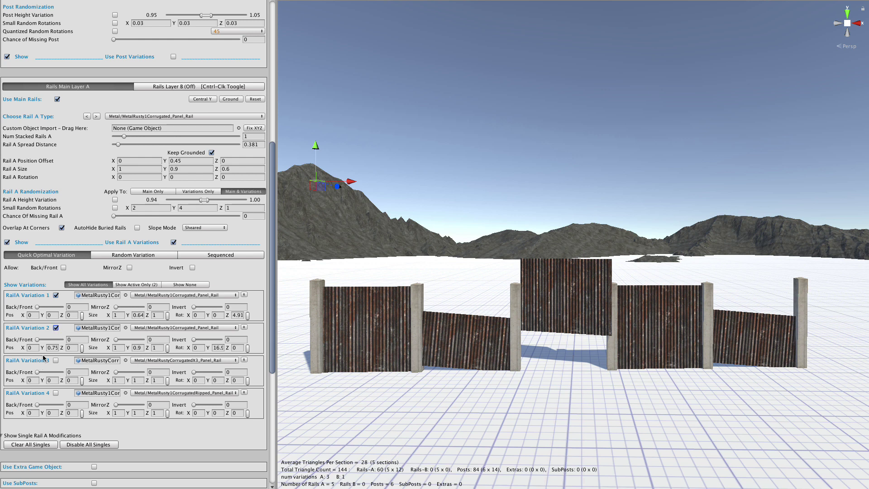
{"action": "left_click_drag", "start_coordinate": [45, 352], "coordinate": [35, 349]}
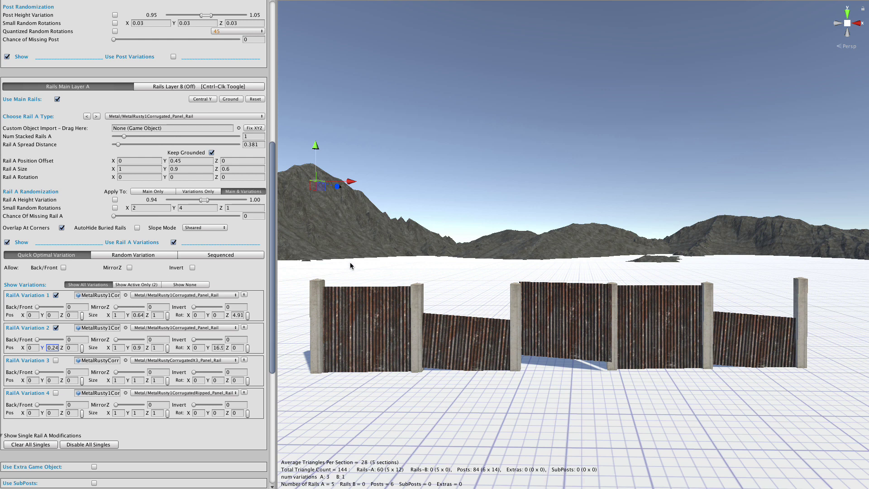
Switch Rail A variations to Sequenced mode, reset all steps, and set 5 sequence steps
{"action": "left_click", "coordinate": [221, 255]}
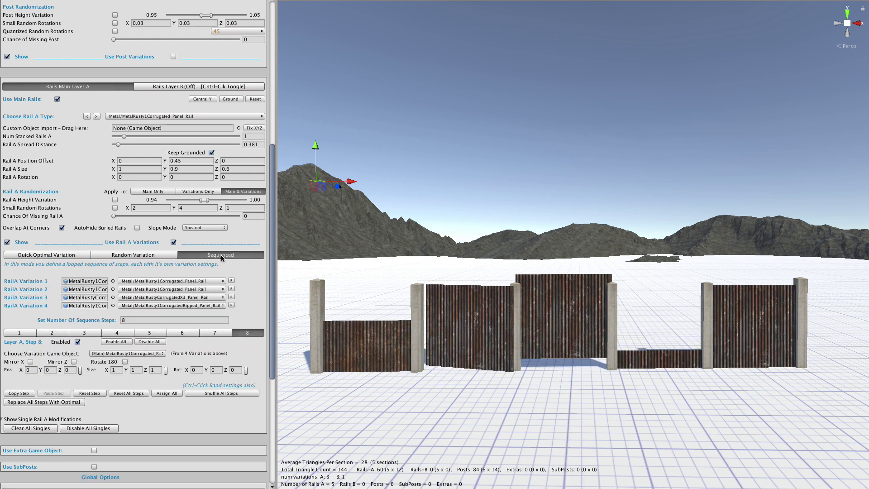
{"action": "left_click", "coordinate": [133, 393]}
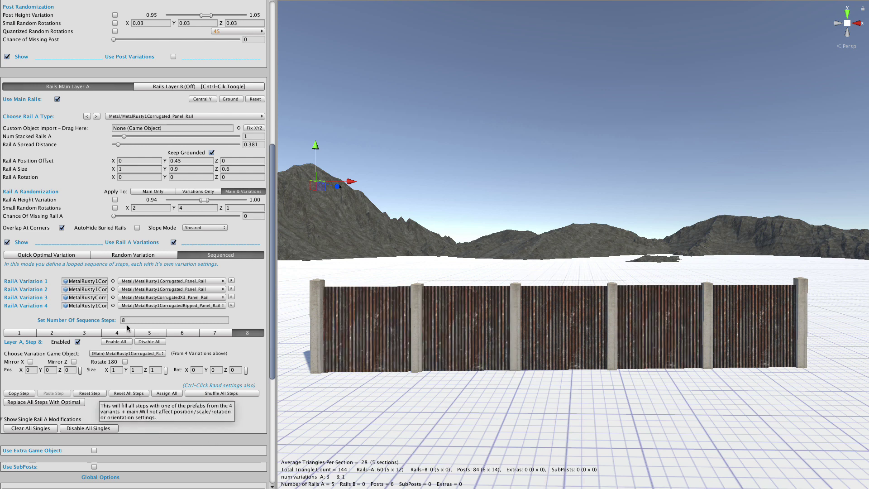
{"action": "left_click", "coordinate": [142, 320]}
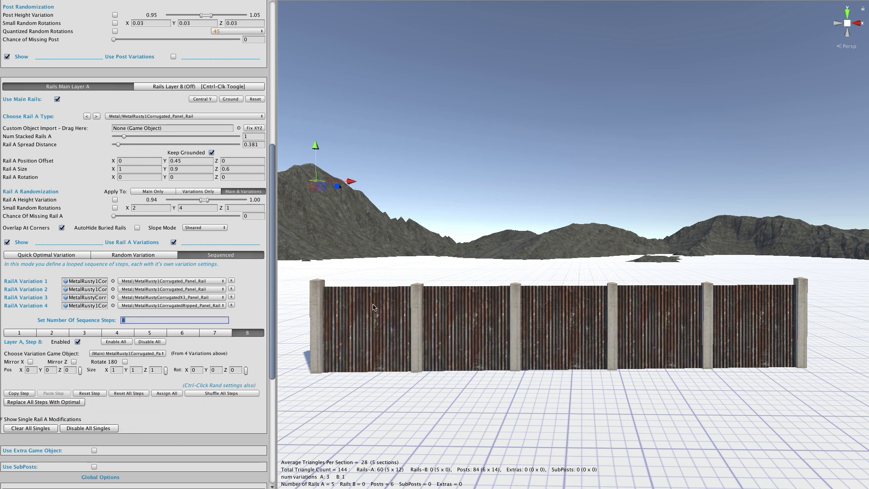
{"action": "type", "text": "5"}
Raise sequence step 1's panel to 0.36, shorten step 2's to 0.65, and rotate step 3's around Y
{"action": "left_click", "coordinate": [31, 333]}
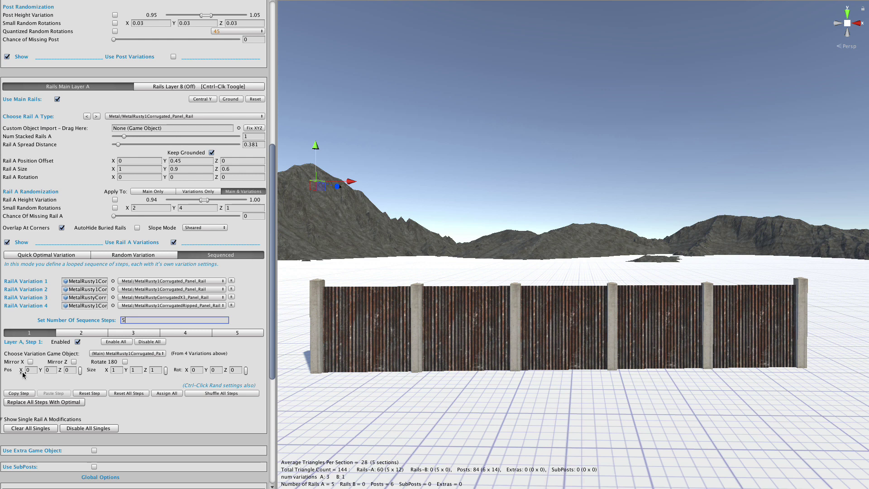
{"action": "left_click_drag", "start_coordinate": [41, 371], "coordinate": [84, 336]}
{"action": "left_click", "coordinate": [83, 334]}
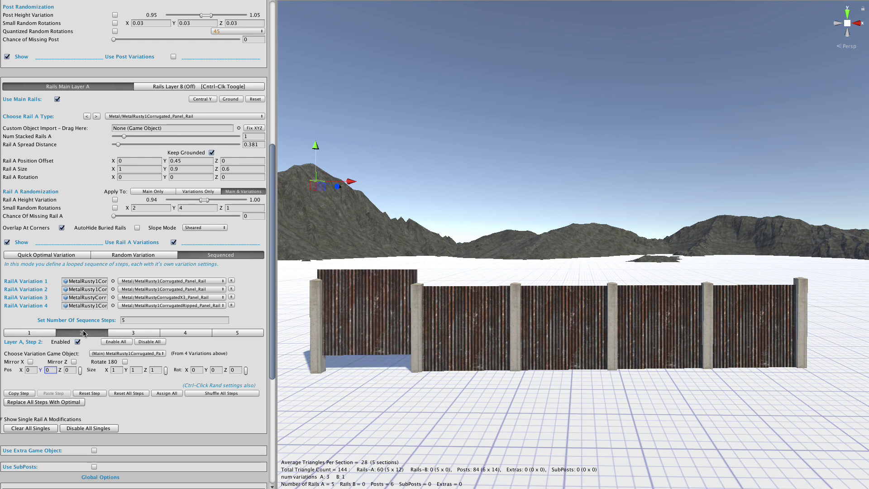
{"action": "left_click_drag", "start_coordinate": [127, 372], "coordinate": [119, 372]}
{"action": "left_click", "coordinate": [132, 333]}
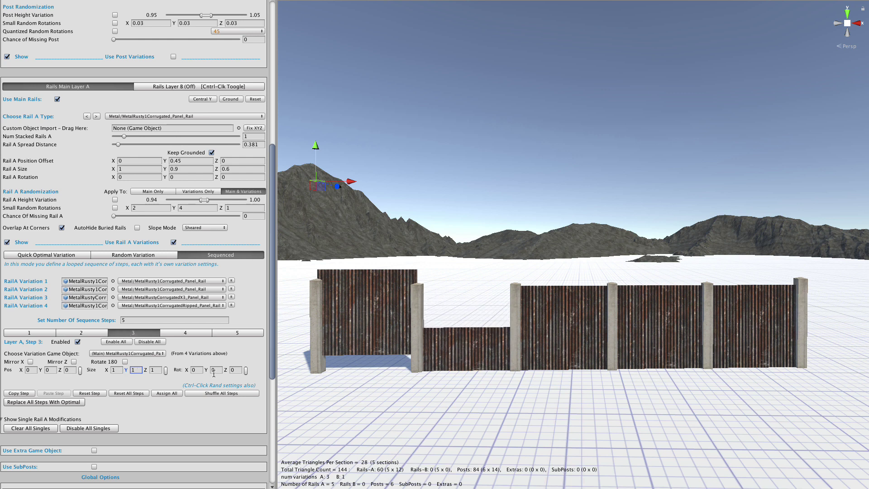
{"action": "left_click", "coordinate": [217, 370]}
{"action": "left_click_drag", "start_coordinate": [219, 372], "coordinate": [628, 406]}
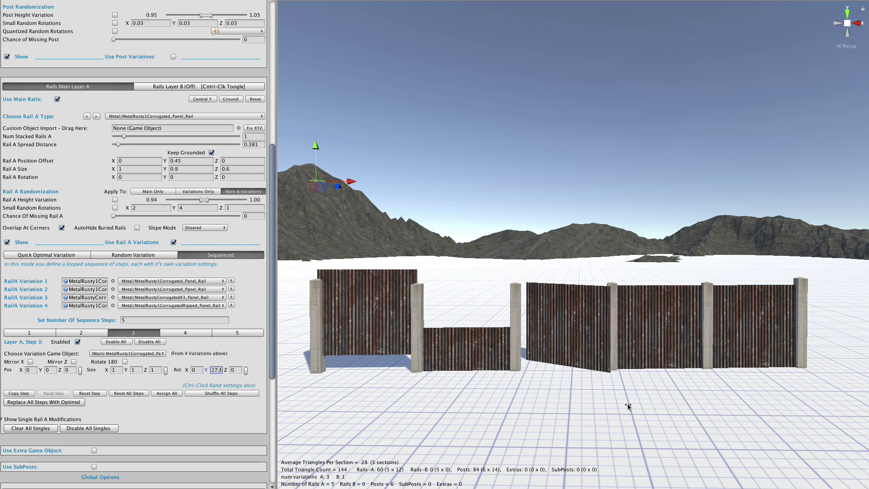
Lower step 4's panel by 0.4, then review the steps back to step 1
{"action": "left_click", "coordinate": [194, 333]}
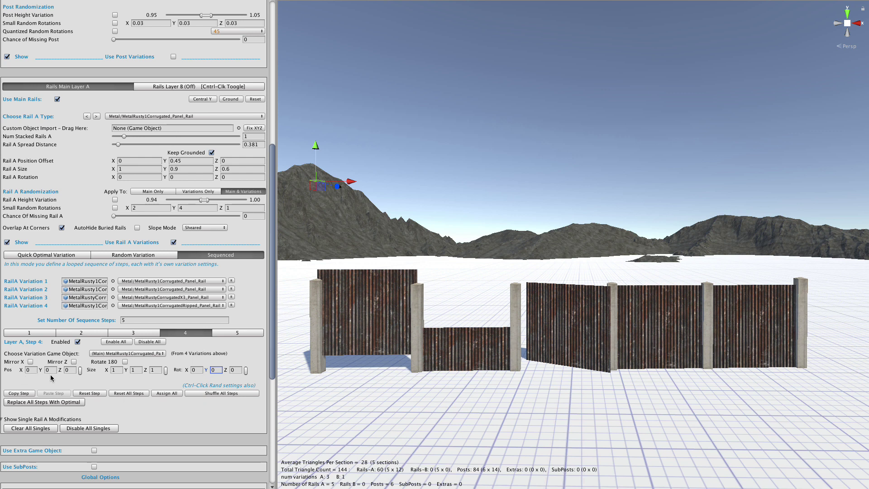
{"action": "left_click_drag", "start_coordinate": [41, 371], "coordinate": [33, 376]}
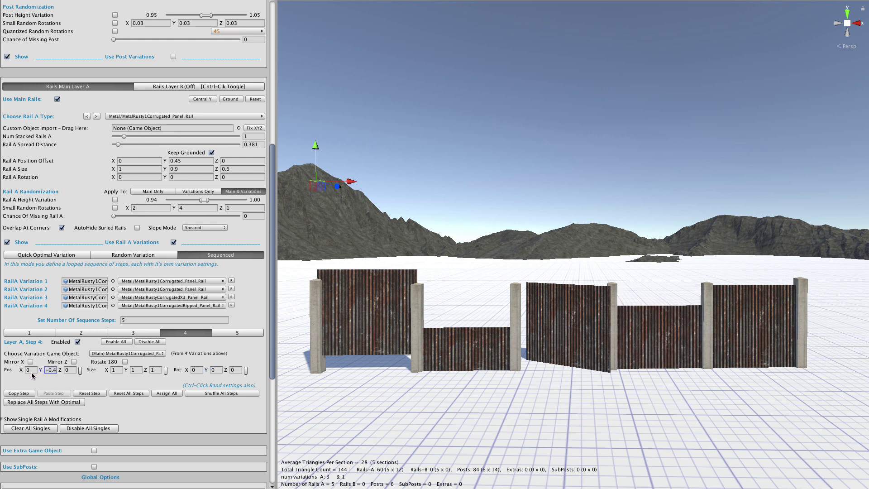
{"action": "left_click", "coordinate": [248, 336]}
{"action": "left_click", "coordinate": [186, 333]}
{"action": "left_click", "coordinate": [141, 334]}
{"action": "left_click", "coordinate": [93, 334]}
{"action": "left_click", "coordinate": [29, 334]}
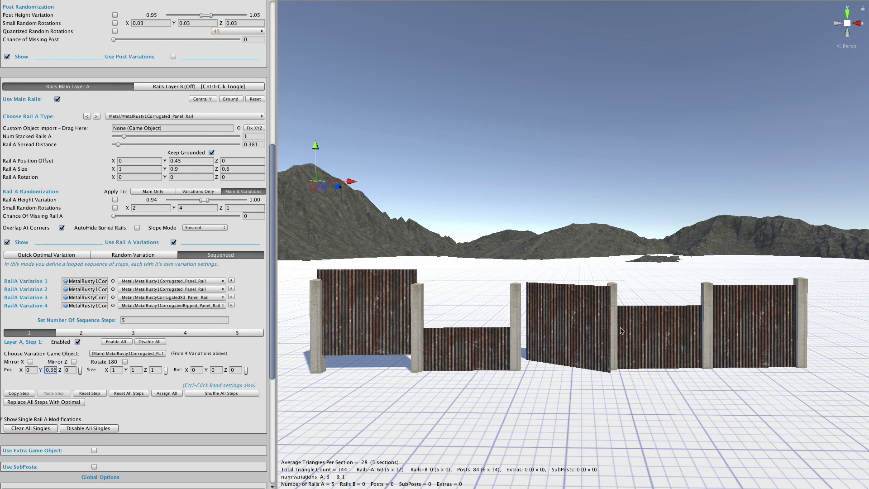
Extend the fence three more sections to the right and try 2 sequence steps
{"action": "scroll", "coordinate": [624, 327], "scroll_direction": "down", "scroll_amount": 6}
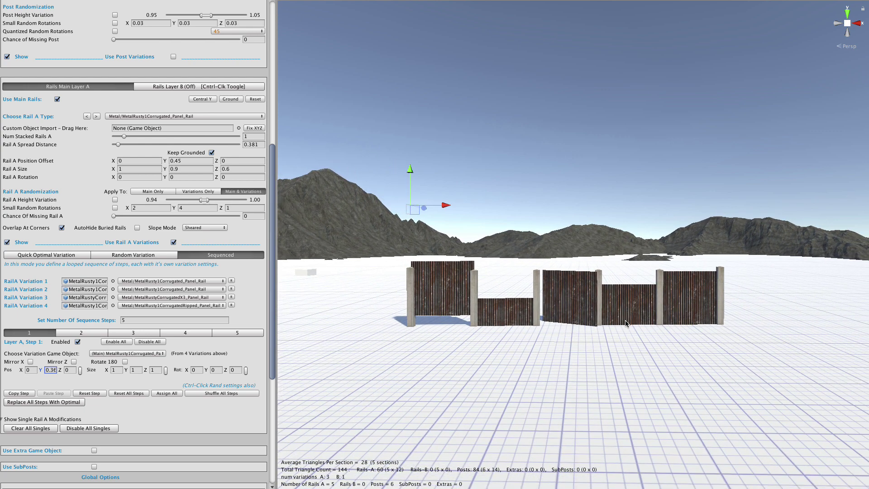
{"action": "left_click", "coordinate": [856, 317], "text": "shift"}
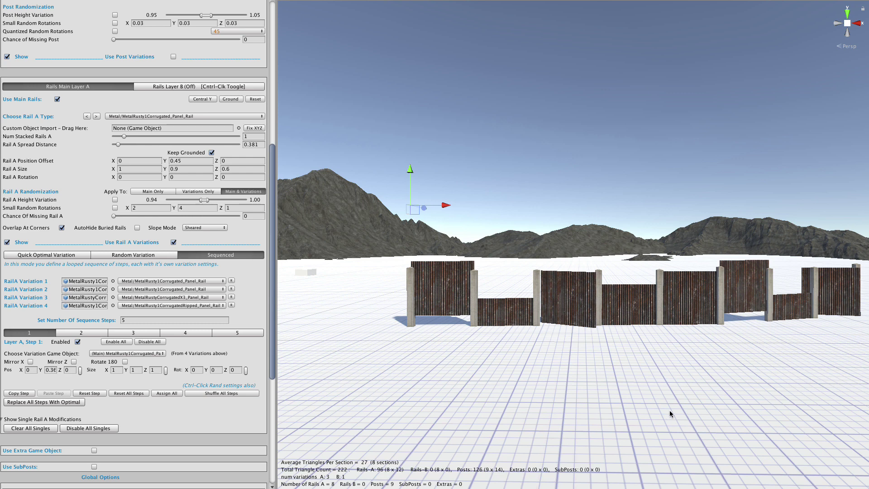
{"action": "left_click", "coordinate": [134, 321]}
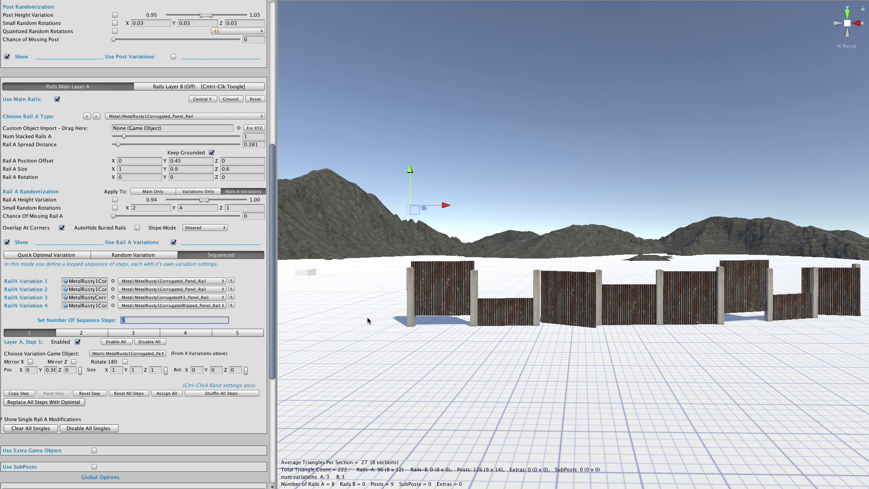
{"action": "type", "text": "2"}
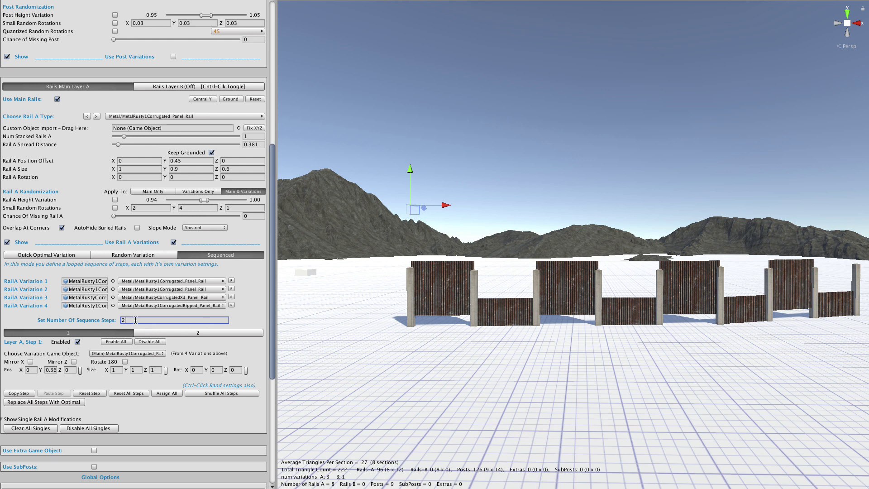
{"action": "left_click_drag", "start_coordinate": [134, 320], "coordinate": [102, 321]}
Restore 5 sequence steps, clear the fence, and build a new one between two ground points
{"action": "type", "text": "5"}
{"action": "scroll", "coordinate": [101, 321], "scroll_direction": "up", "scroll_amount": 10}
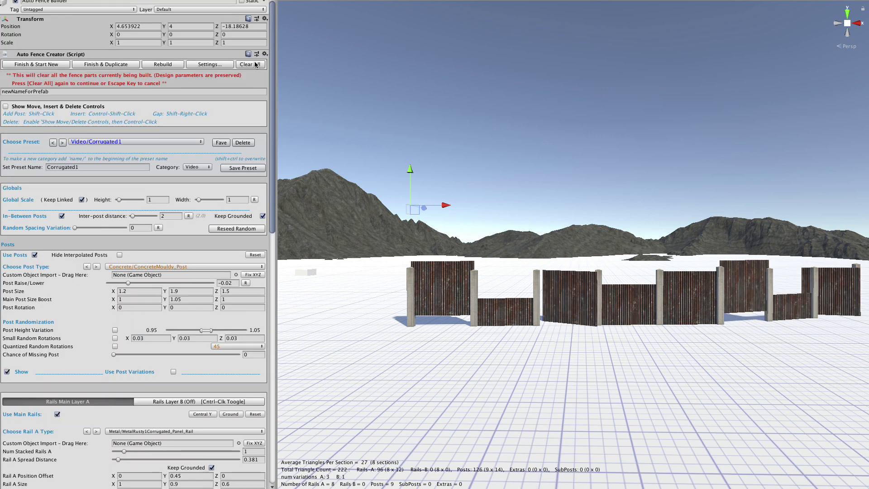
{"action": "left_click", "coordinate": [254, 64]}
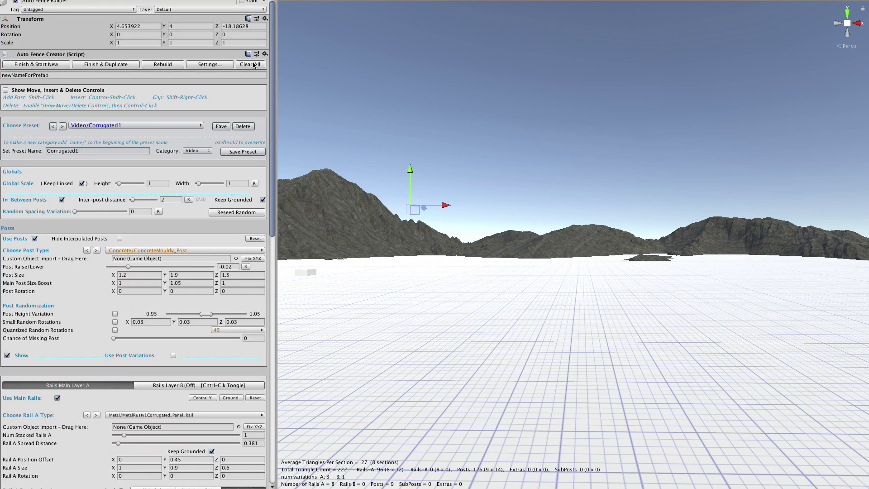
{"action": "left_click", "coordinate": [309, 365], "text": "shift"}
{"action": "left_click", "coordinate": [791, 362], "text": "shift"}
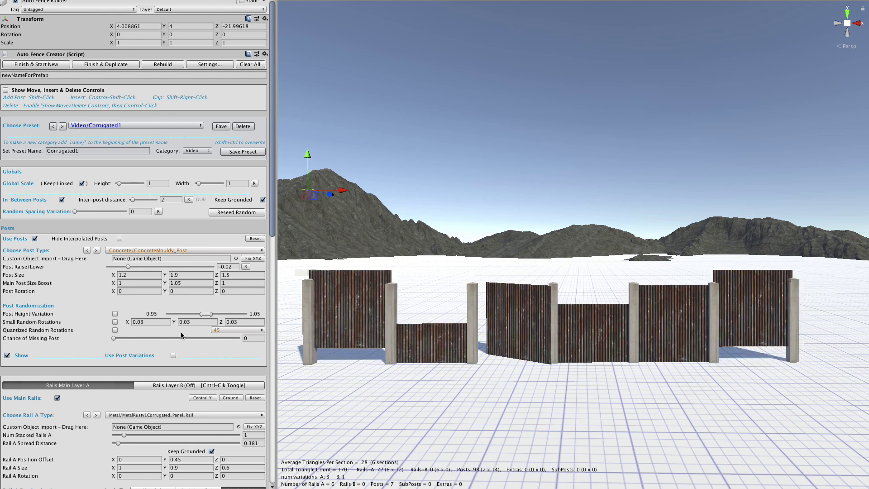
Reset all sequence steps and set RailA Variation 3 to the bent corrugated rail
{"action": "scroll", "coordinate": [181, 332], "scroll_direction": "down", "scroll_amount": 8}
{"action": "scroll", "coordinate": [186, 333], "scroll_direction": "up", "scroll_amount": 3}
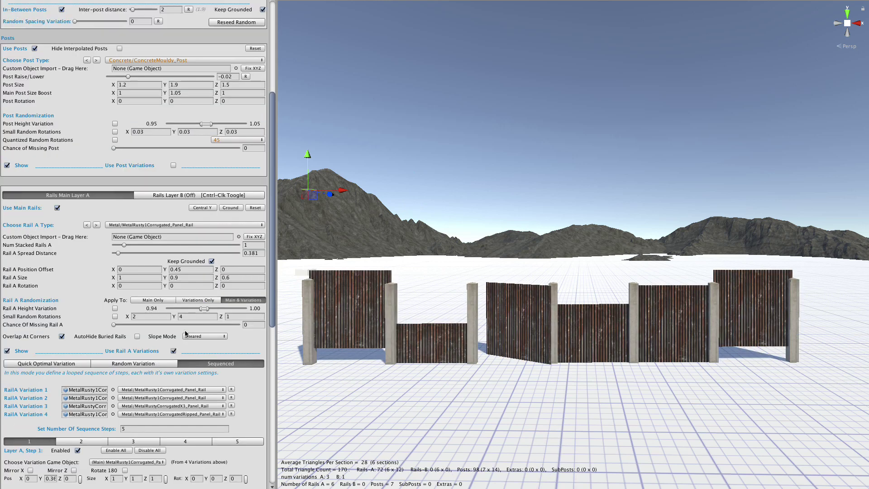
{"action": "scroll", "coordinate": [185, 334], "scroll_direction": "down", "scroll_amount": 6}
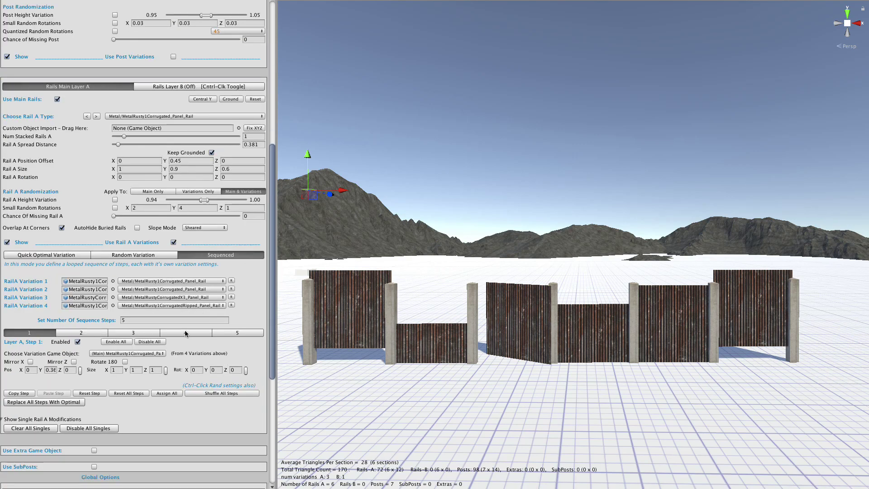
{"action": "scroll", "coordinate": [185, 333], "scroll_direction": "down", "scroll_amount": 1}
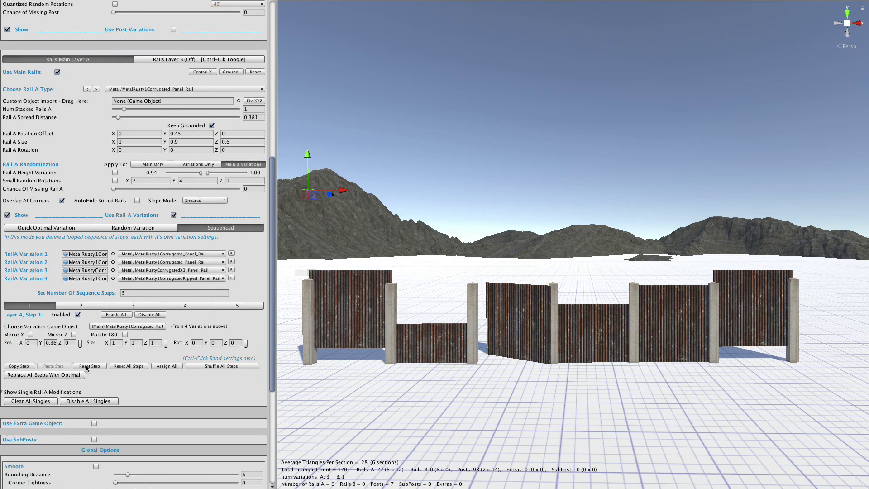
{"action": "left_click", "coordinate": [133, 366]}
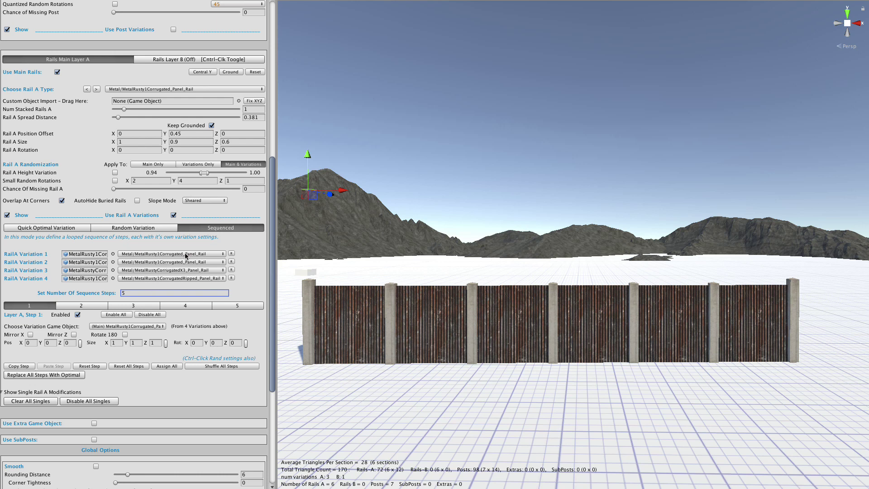
{"action": "left_click", "coordinate": [205, 270]}
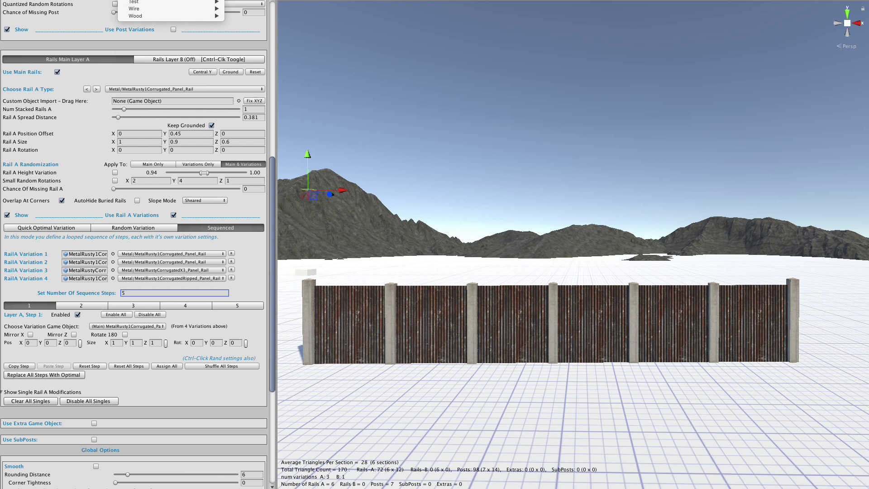
{"action": "mouse_move", "coordinate": [172, 1]}
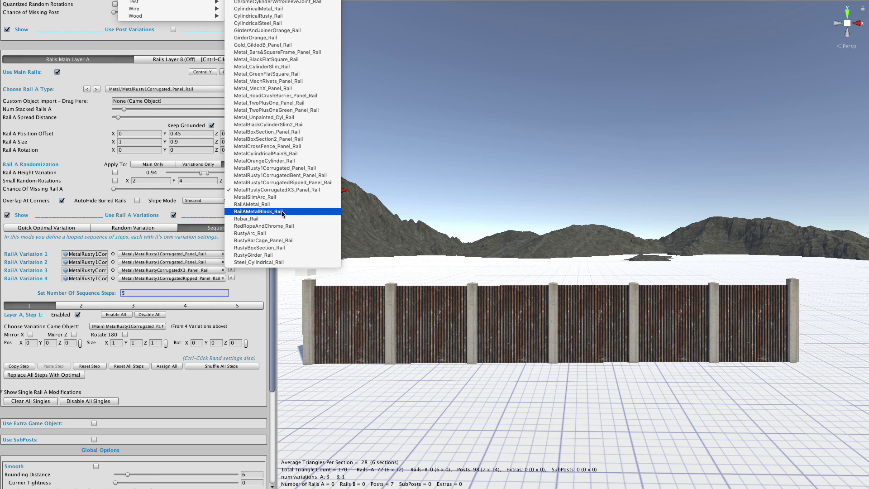
{"action": "left_click", "coordinate": [283, 180]}
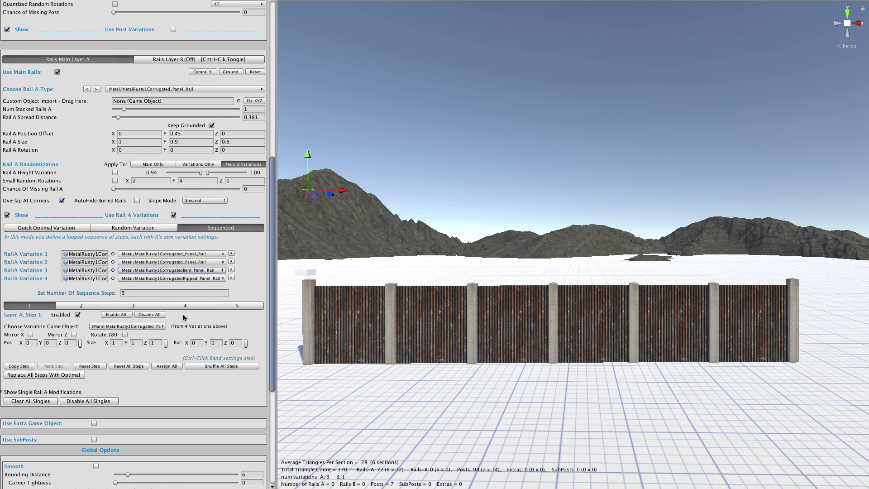
Make sequence step 2 the bent rail and step 5 the ripped rail, keeping Sequenced mode
{"action": "left_click", "coordinate": [74, 307]}
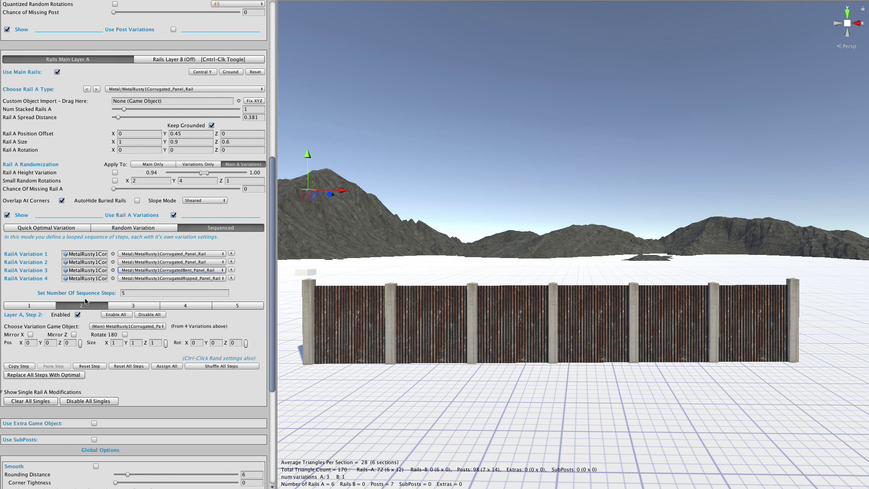
{"action": "left_click", "coordinate": [158, 326]}
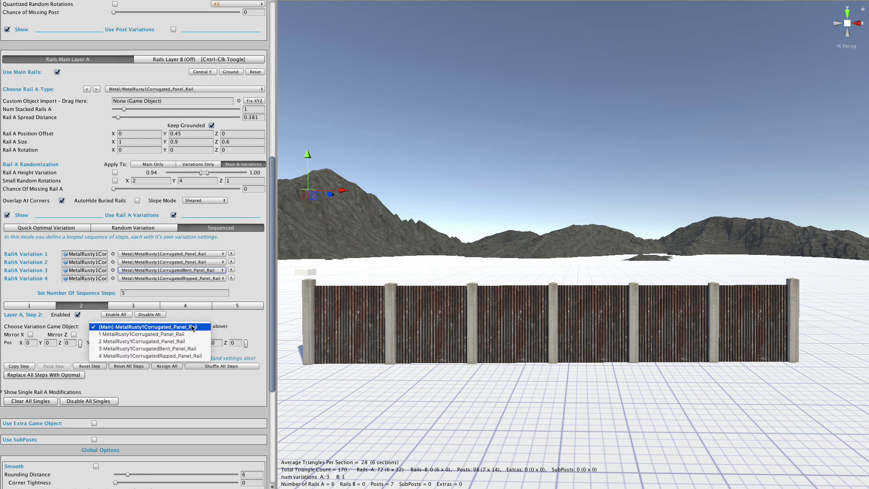
{"action": "left_click", "coordinate": [187, 349]}
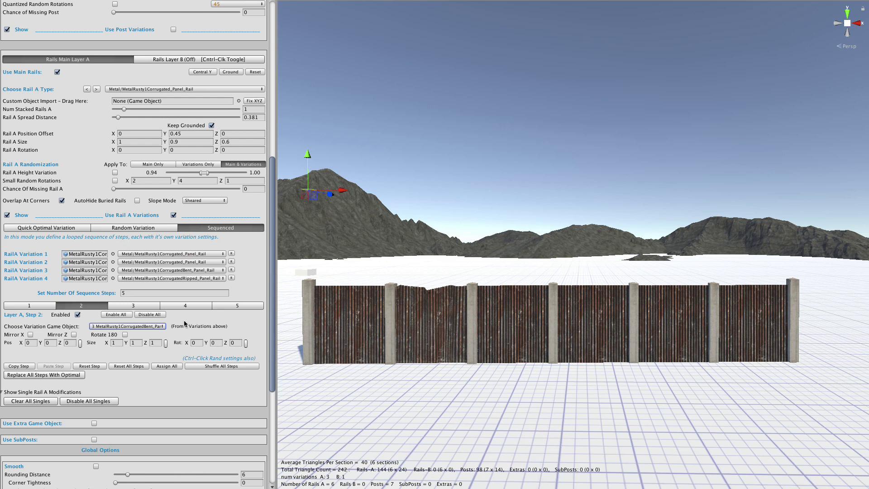
{"action": "left_click", "coordinate": [238, 305]}
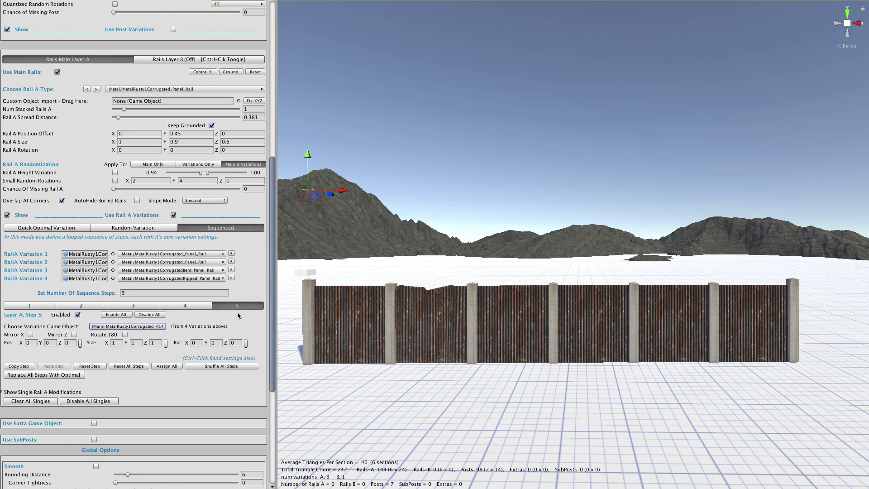
{"action": "left_click", "coordinate": [157, 326]}
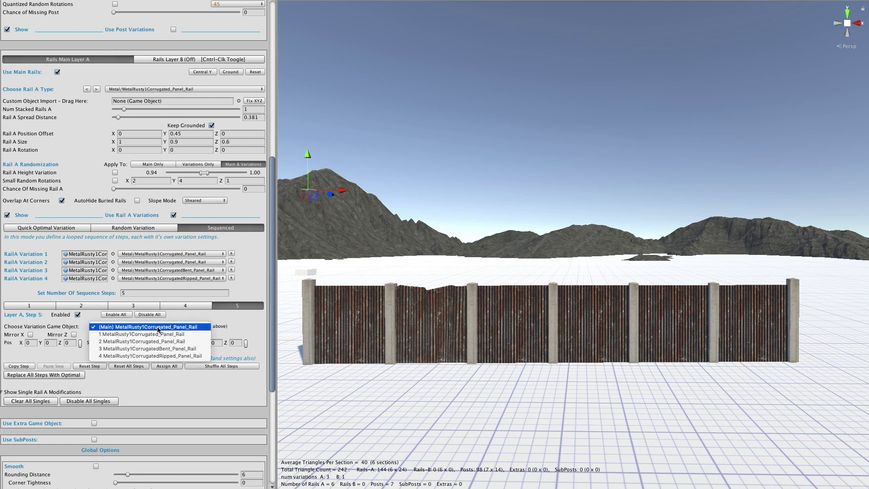
{"action": "left_click", "coordinate": [172, 356]}
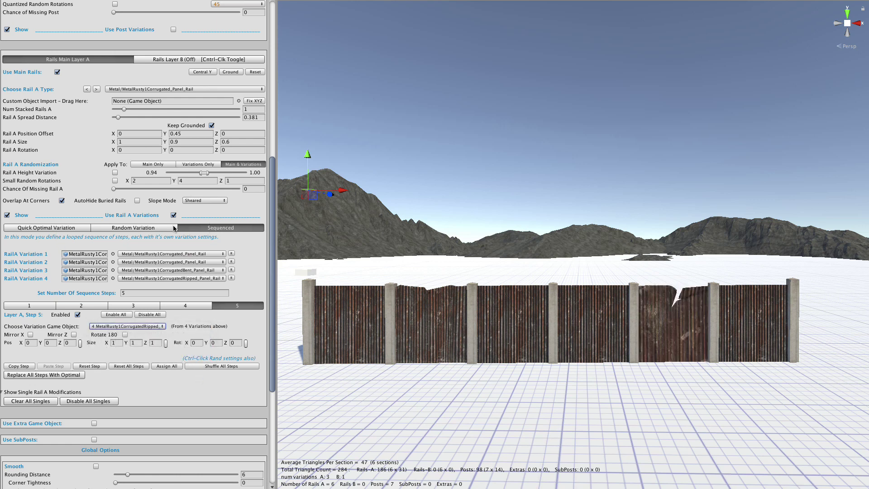
{"action": "left_click", "coordinate": [64, 230]}
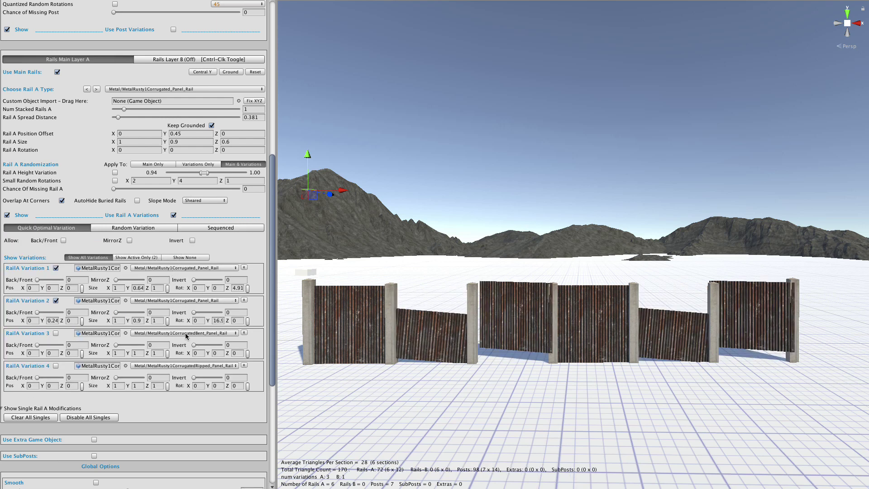
{"action": "left_click", "coordinate": [221, 227]}
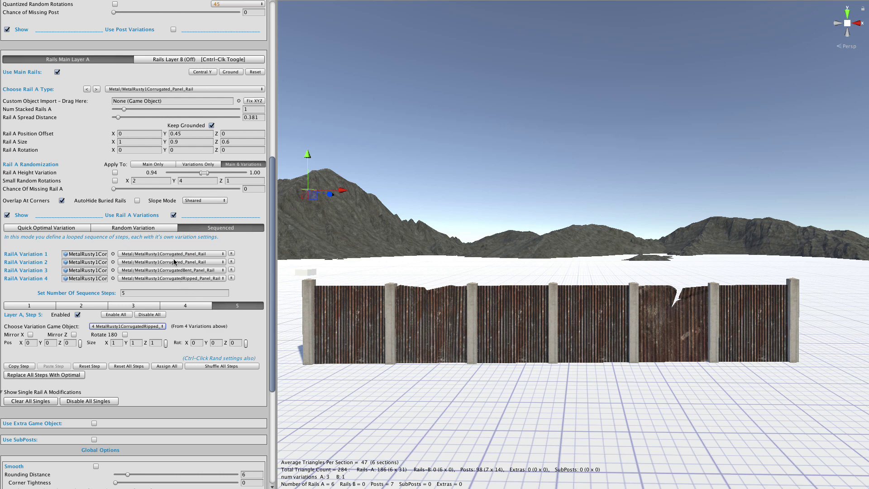
Set RailA Variation 2 to MetalRustyCorrugatedX3_Panel_Rail and use it for sequence step 5
{"action": "left_click", "coordinate": [203, 263]}
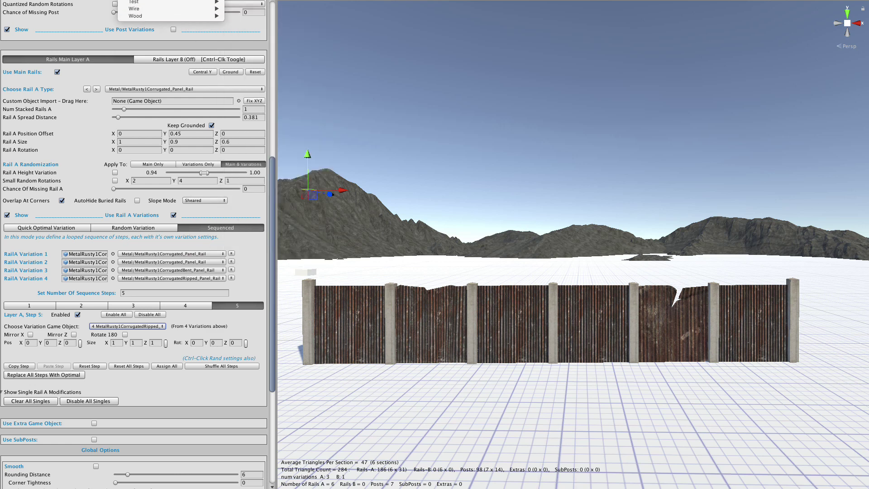
{"action": "mouse_move", "coordinate": [181, 1]}
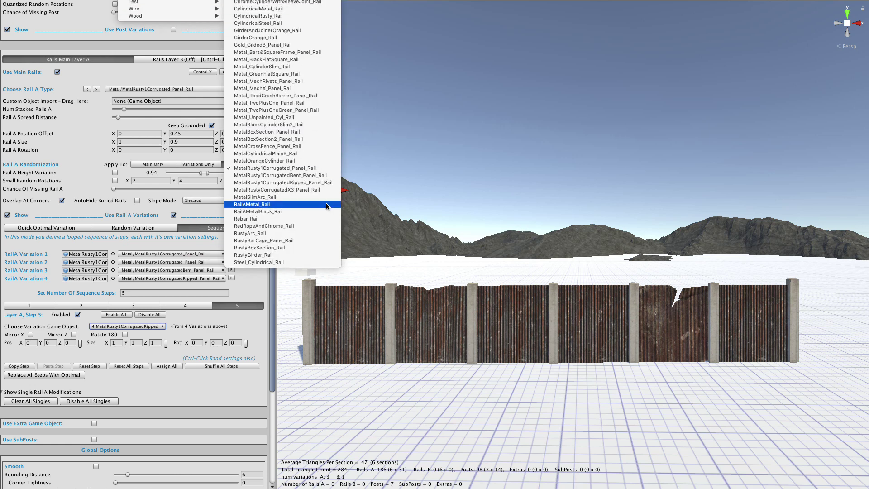
{"action": "left_click", "coordinate": [317, 194]}
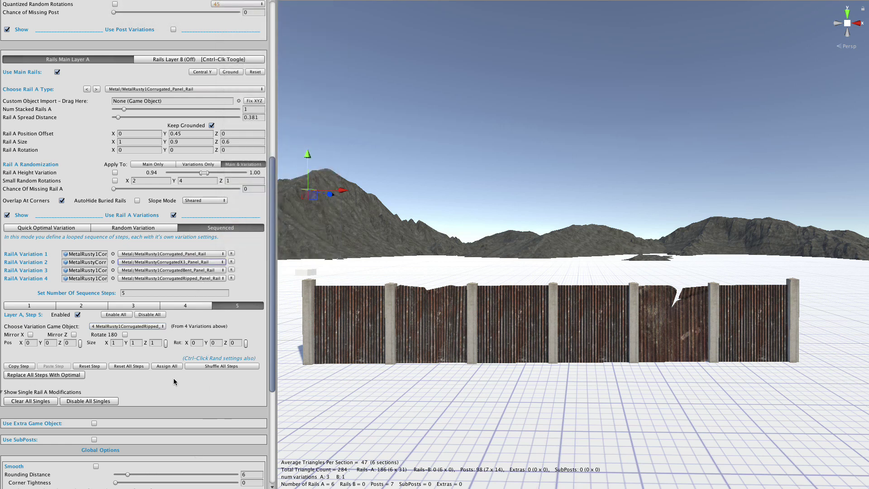
{"action": "left_click", "coordinate": [141, 327]}
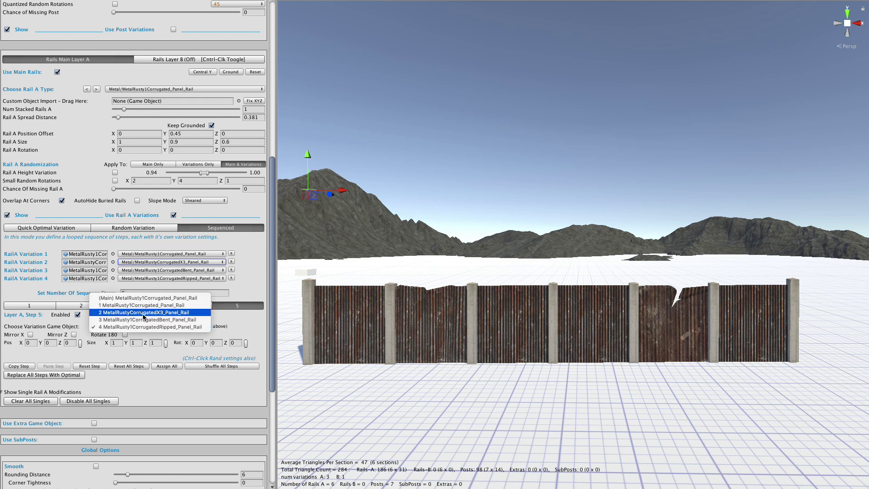
{"action": "left_click", "coordinate": [140, 312]}
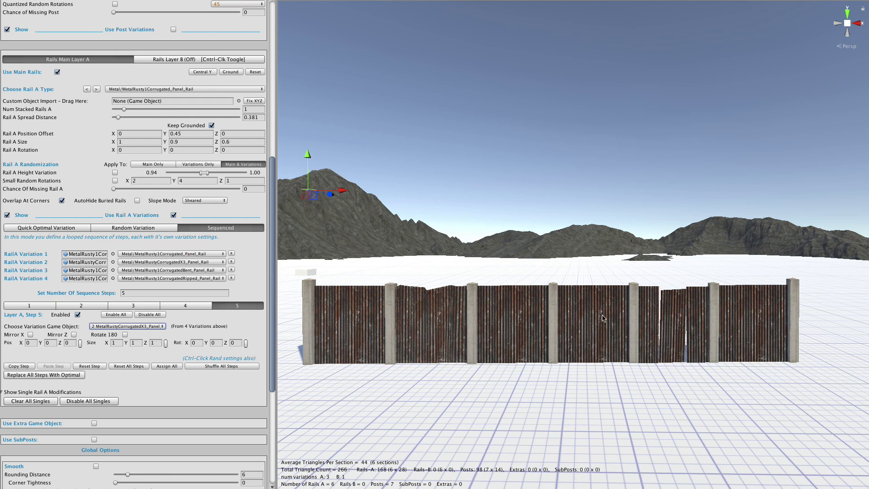
Make sequence step 4 use variation 4, the ripped corrugated rail
{"action": "scroll", "coordinate": [671, 332], "scroll_direction": "up", "scroll_amount": 1}
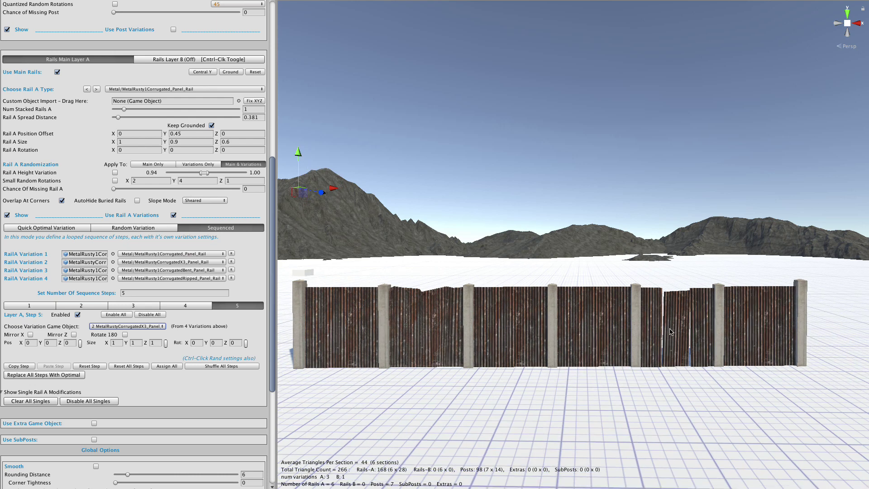
{"action": "scroll", "coordinate": [671, 332], "scroll_direction": "up", "scroll_amount": 1}
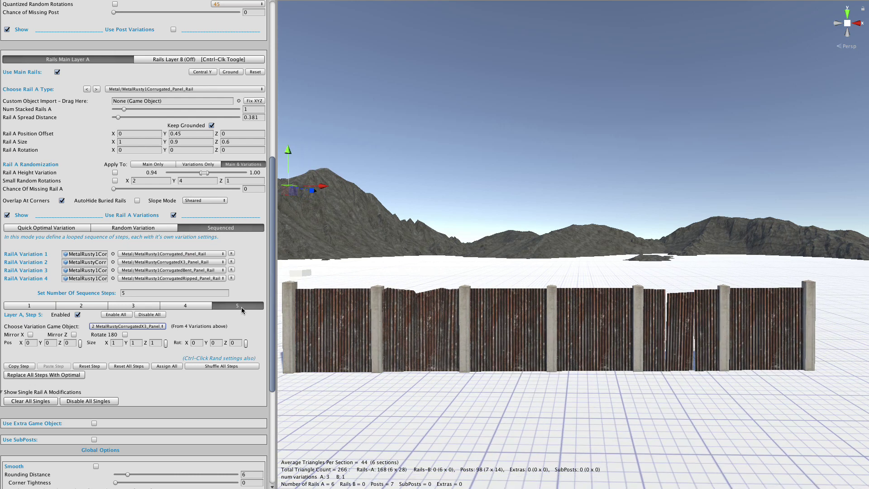
{"action": "left_click", "coordinate": [185, 306]}
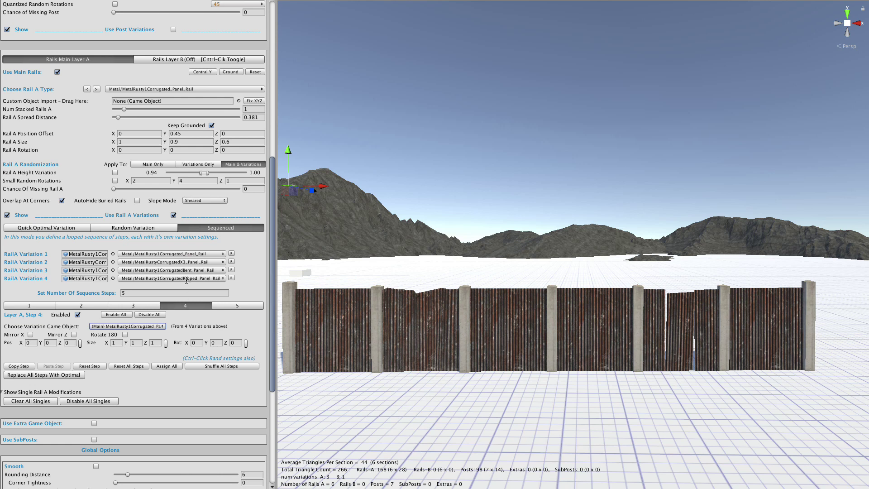
{"action": "left_click", "coordinate": [129, 327]}
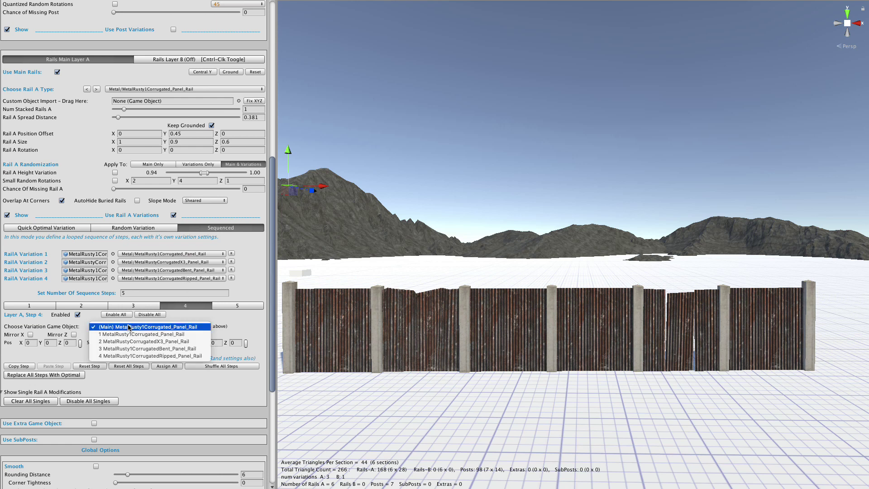
{"action": "left_click", "coordinate": [157, 356]}
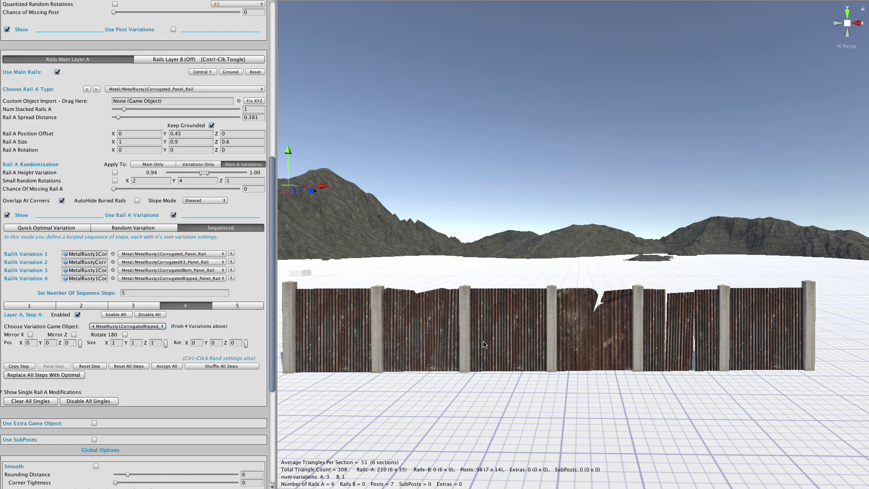
Add a sixth sequence step using the ripped rail, mirrored in X and rotated 180
{"action": "left_click", "coordinate": [203, 293]}
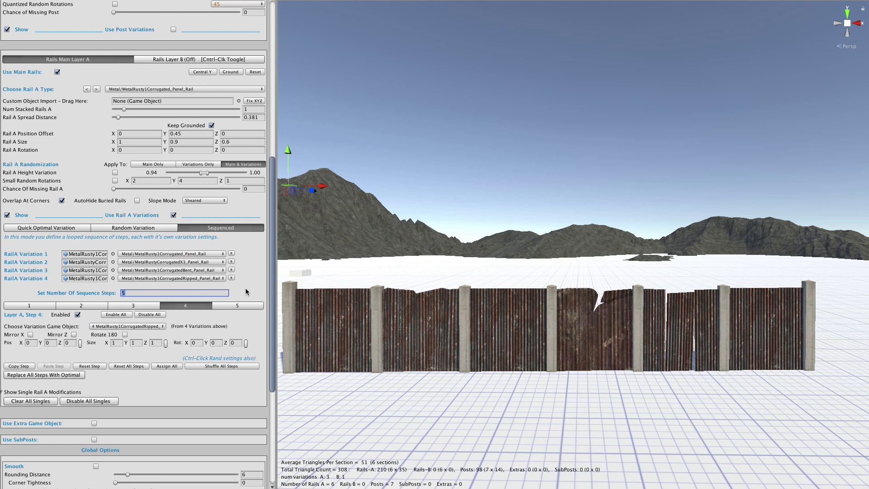
{"action": "type", "text": "6"}
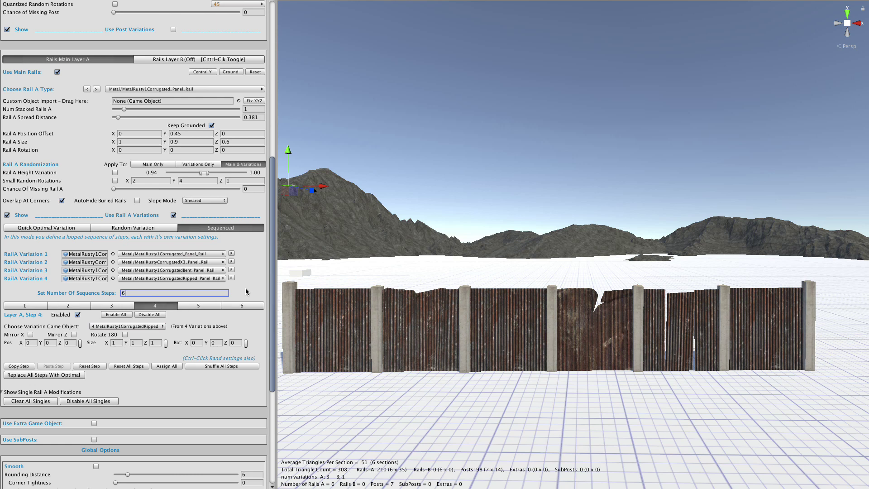
{"action": "left_click", "coordinate": [244, 306]}
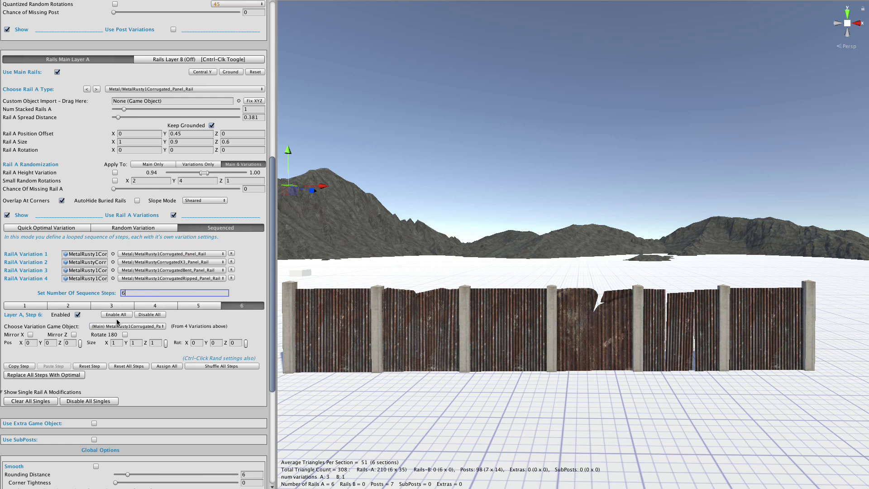
{"action": "left_click", "coordinate": [151, 327]}
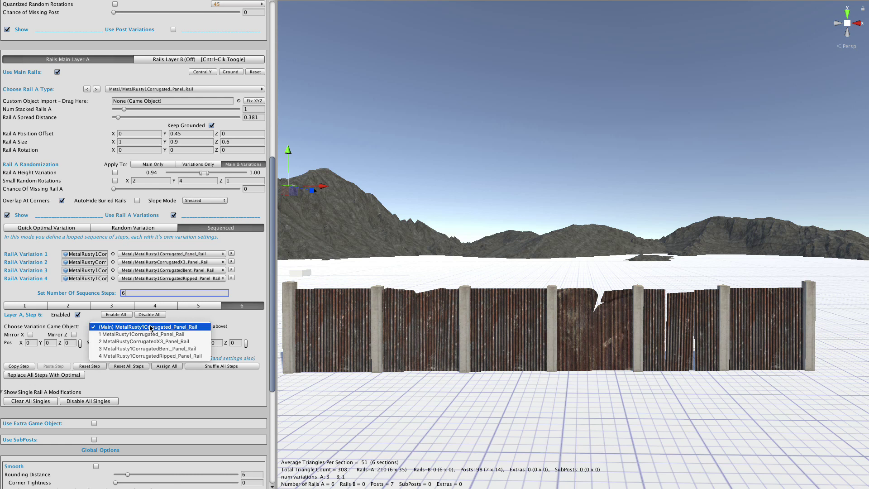
{"action": "left_click", "coordinate": [171, 356]}
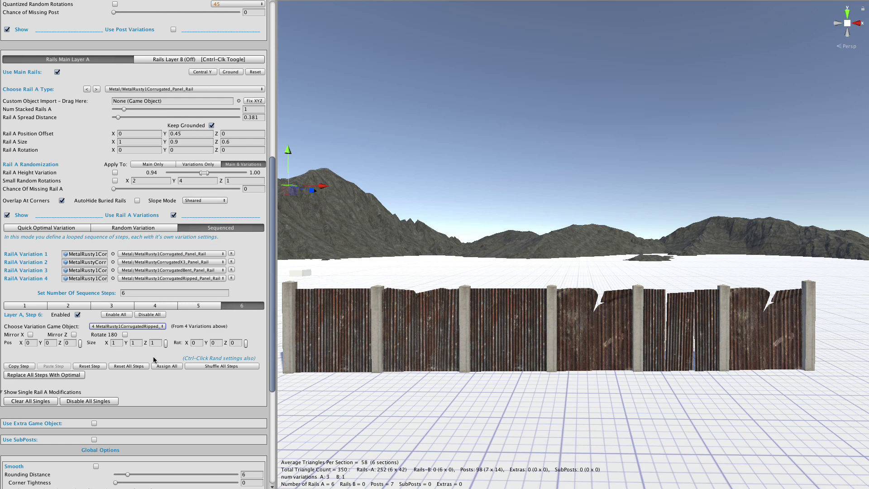
{"action": "left_click", "coordinate": [31, 335]}
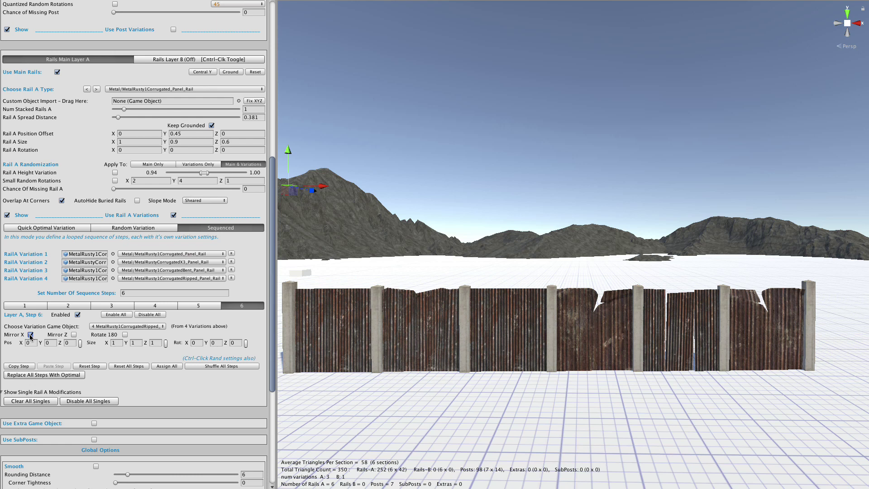
{"action": "left_click", "coordinate": [125, 335]}
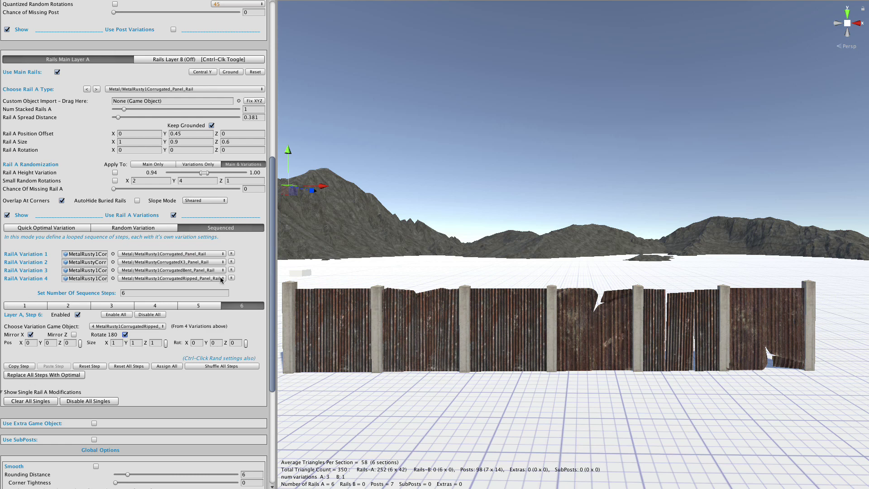
Shrink step 4's panel to 0.76 height and rotate step 3's panel 180 degrees
{"action": "left_click", "coordinate": [154, 306]}
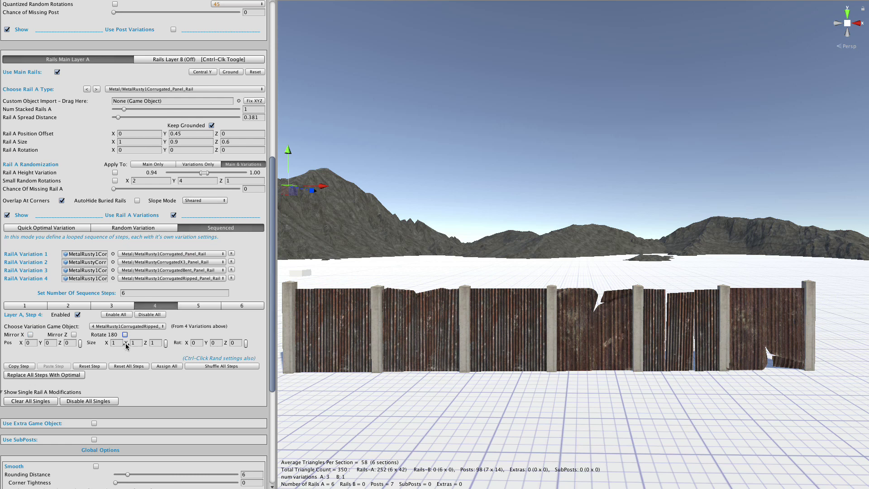
{"action": "left_click_drag", "start_coordinate": [127, 346], "coordinate": [120, 347]}
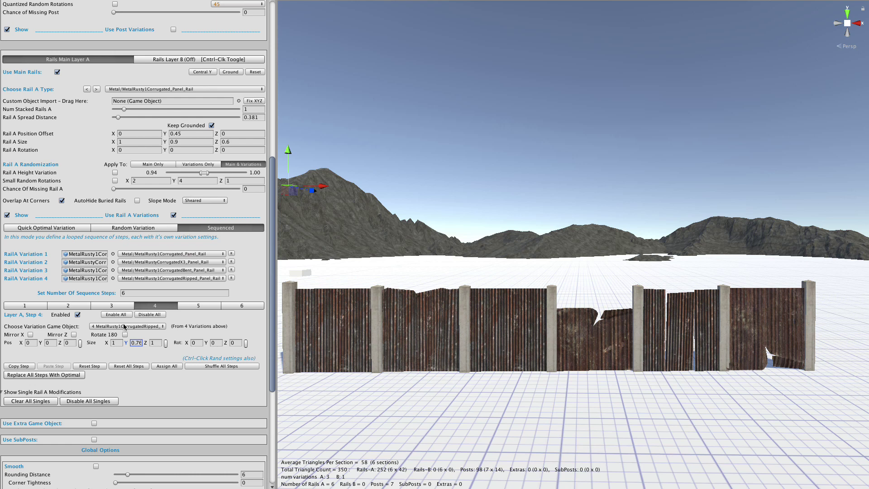
{"action": "left_click", "coordinate": [114, 308]}
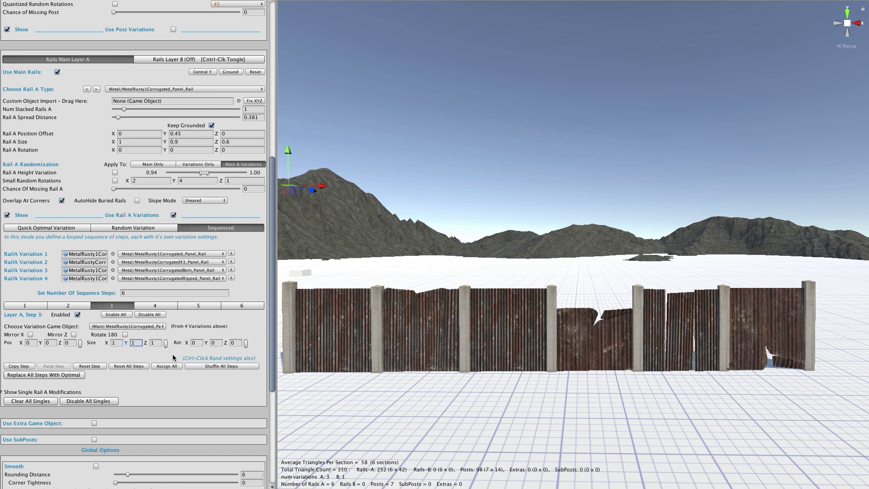
{"action": "left_click", "coordinate": [125, 335]}
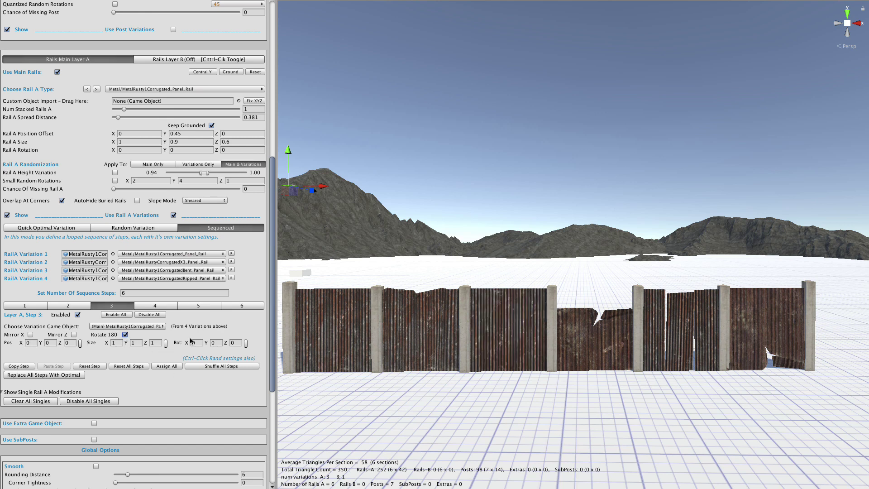
{"action": "left_click", "coordinate": [138, 292]}
{"action": "type", "text": "2"}
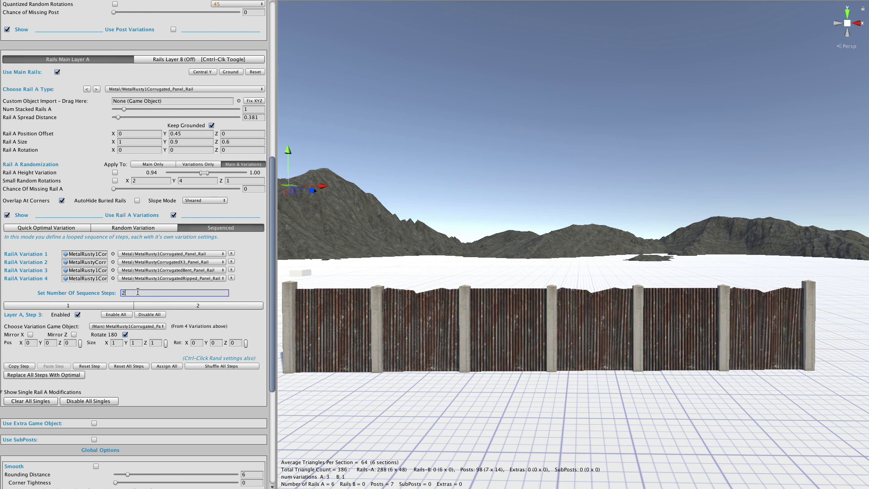
{"action": "key", "text": "Return"}
{"action": "type", "text": "3"}
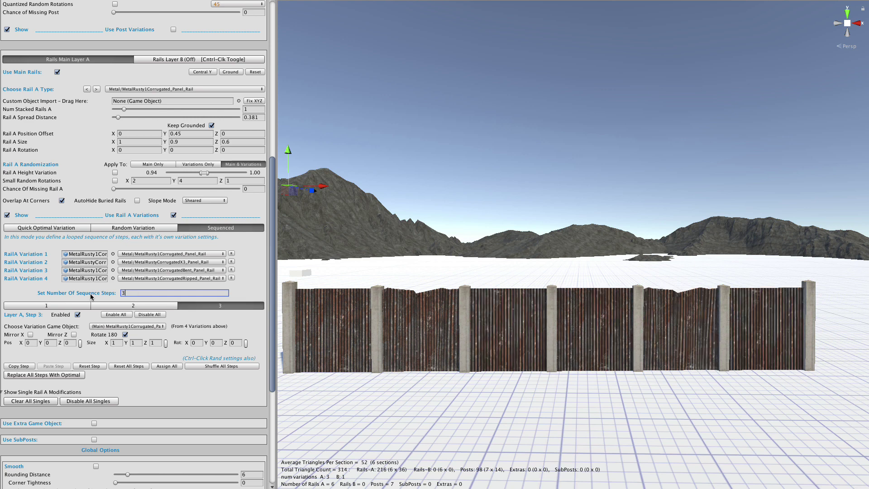
{"action": "key", "text": "Return"}
{"action": "type", "text": "6"}
{"action": "left_click", "coordinate": [203, 230]}
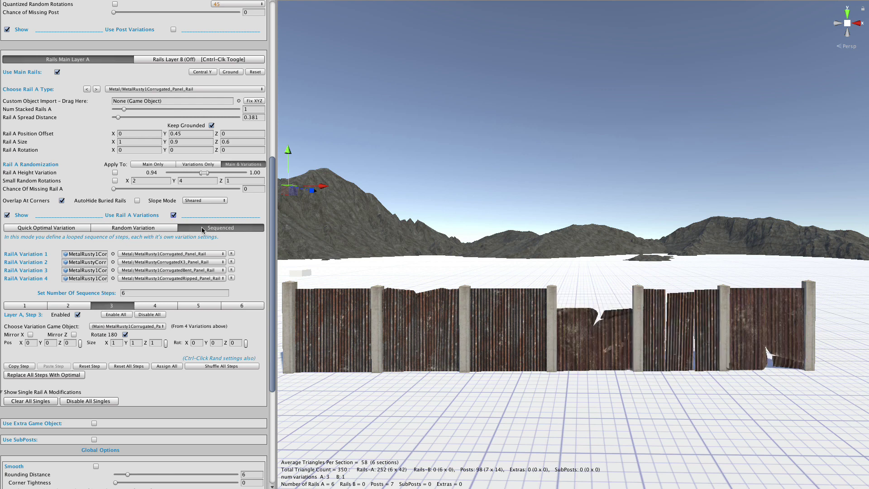
Switch to Quick Optimal and back to Sequenced, reset all steps, and turn off Rail A variations
{"action": "left_click", "coordinate": [49, 229]}
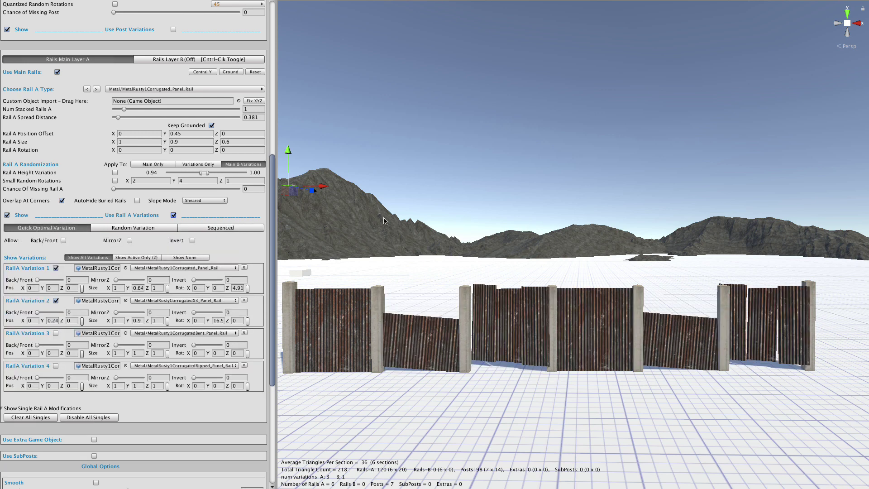
{"action": "left_click", "coordinate": [246, 228]}
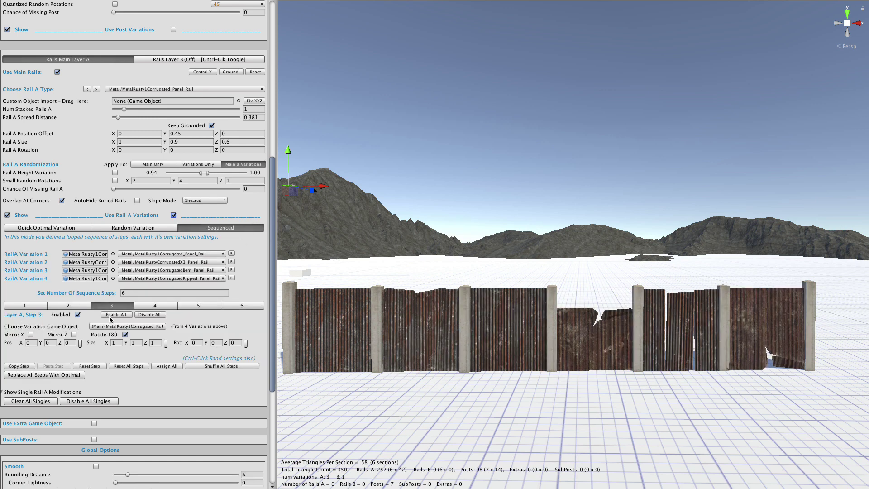
{"action": "left_click", "coordinate": [132, 366]}
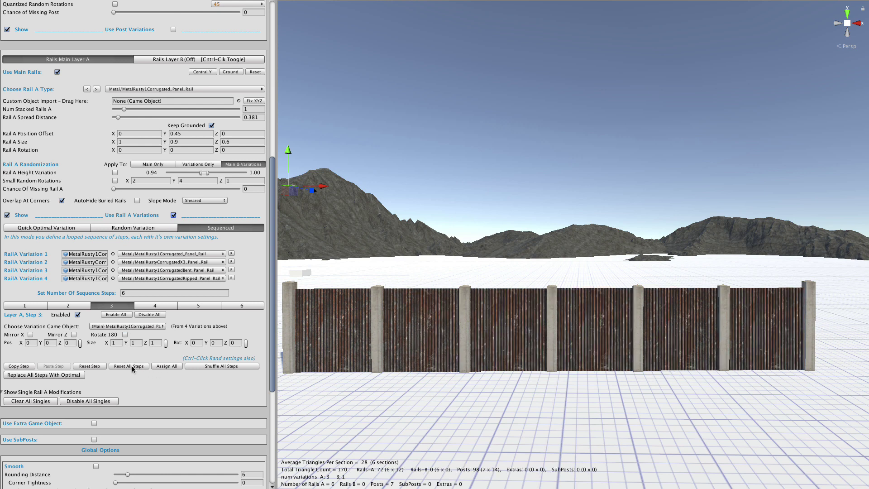
{"action": "left_click", "coordinate": [174, 216]}
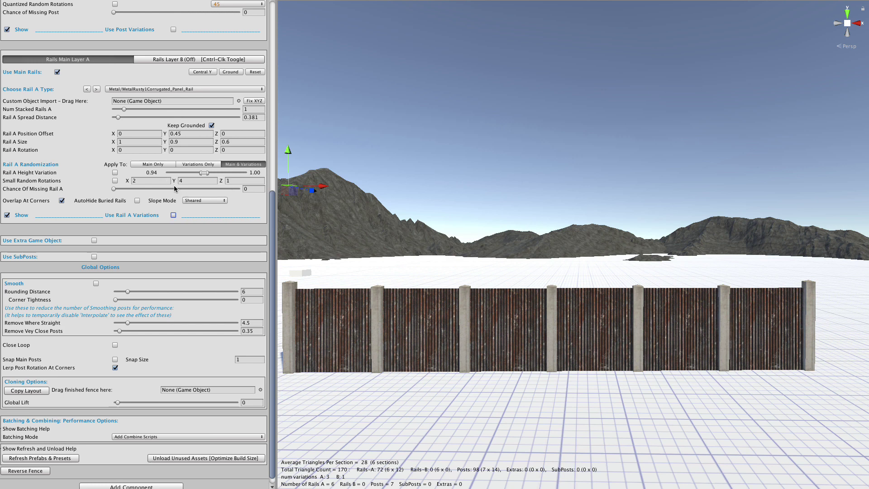
Enable Rail A height variation and narrow its min/max range to about 0.92–0.99
{"action": "left_click", "coordinate": [115, 173]}
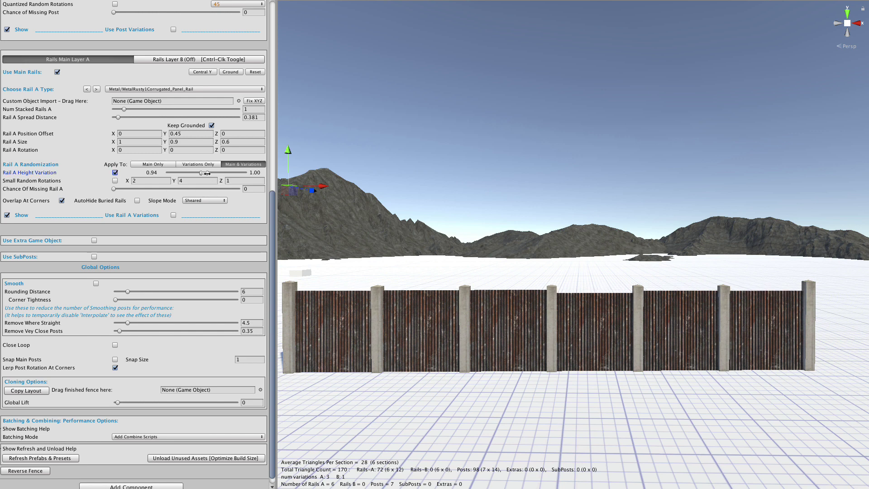
{"action": "left_click_drag", "start_coordinate": [208, 174], "coordinate": [181, 175]}
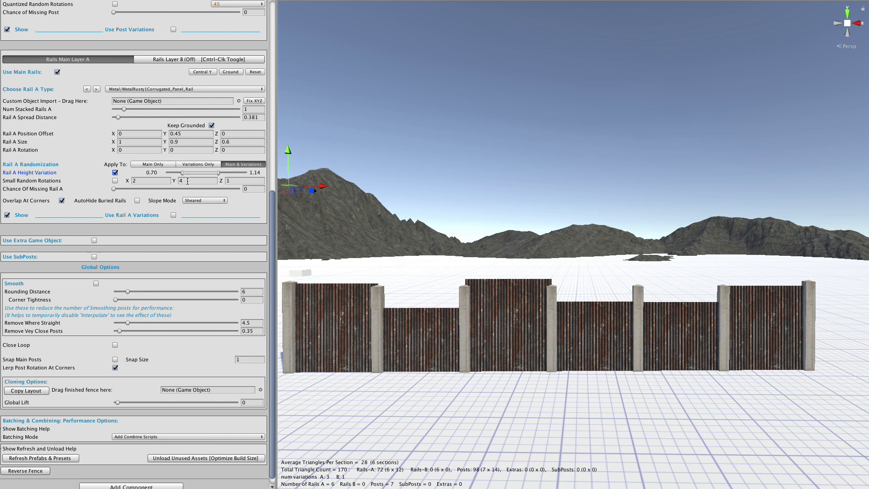
{"action": "left_click_drag", "start_coordinate": [181, 174], "coordinate": [202, 176]}
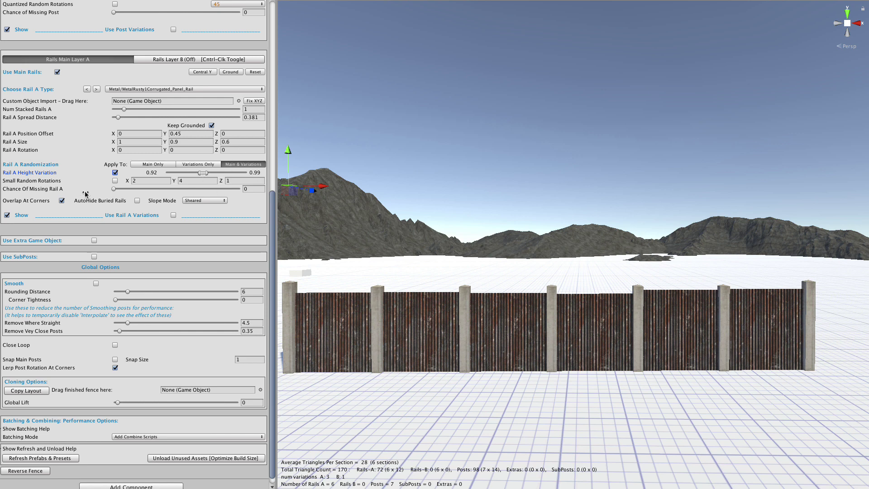
Try small random rotations, then leave them off with Rail A variations switched back on
{"action": "left_click", "coordinate": [115, 181]}
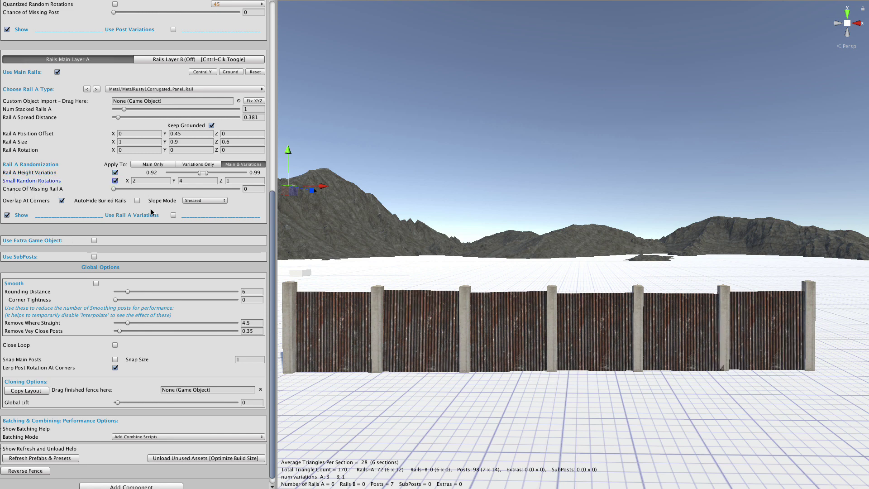
{"action": "left_click", "coordinate": [173, 216]}
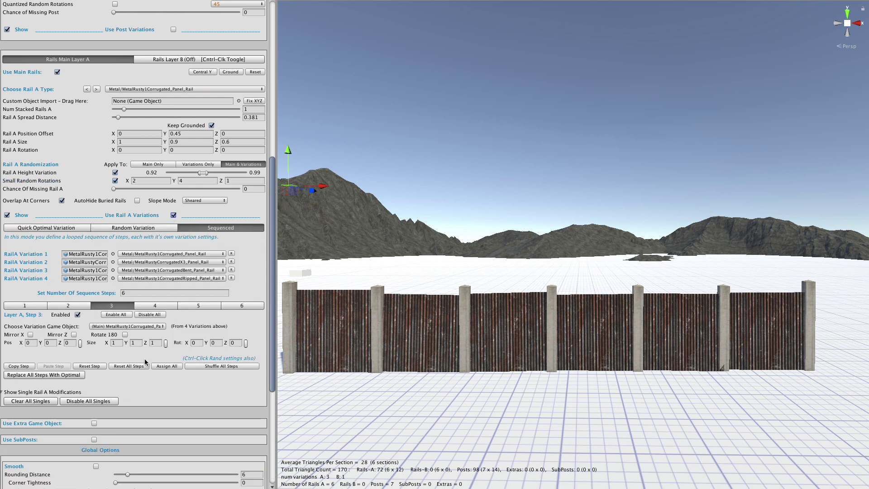
{"action": "left_click", "coordinate": [174, 216]}
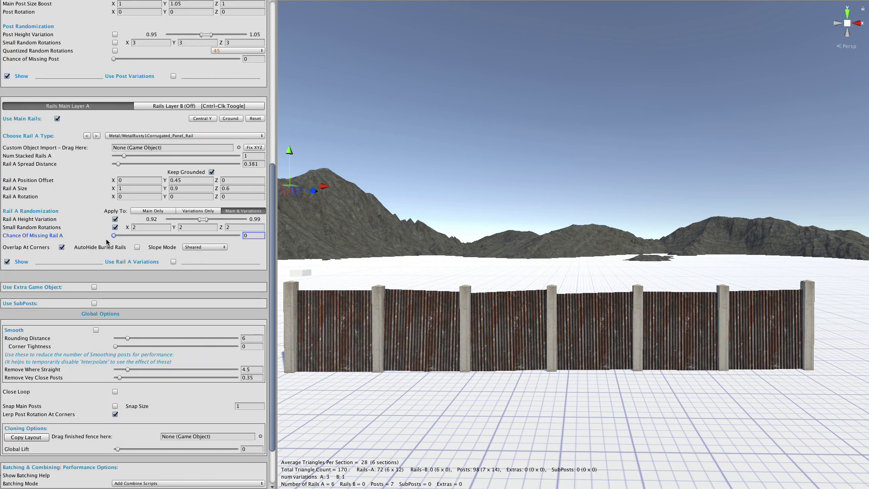
{"action": "left_click", "coordinate": [115, 220]}
{"action": "left_click", "coordinate": [116, 228]}
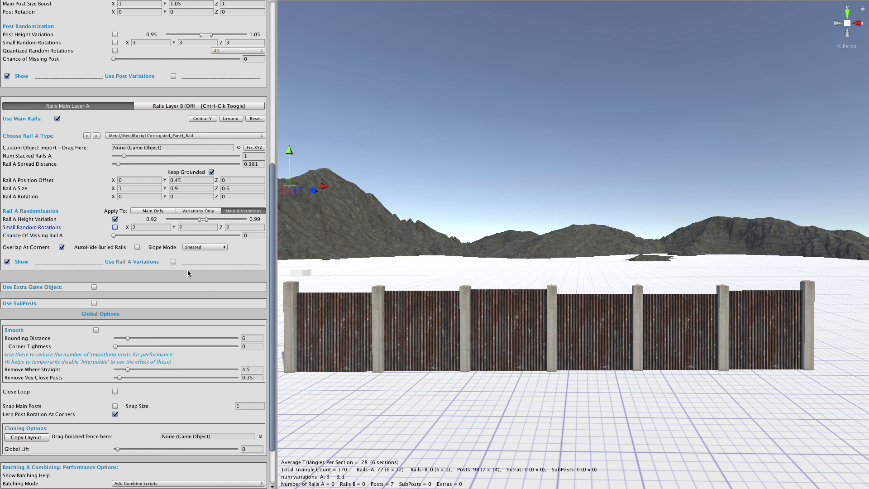
{"action": "left_click", "coordinate": [173, 262]}
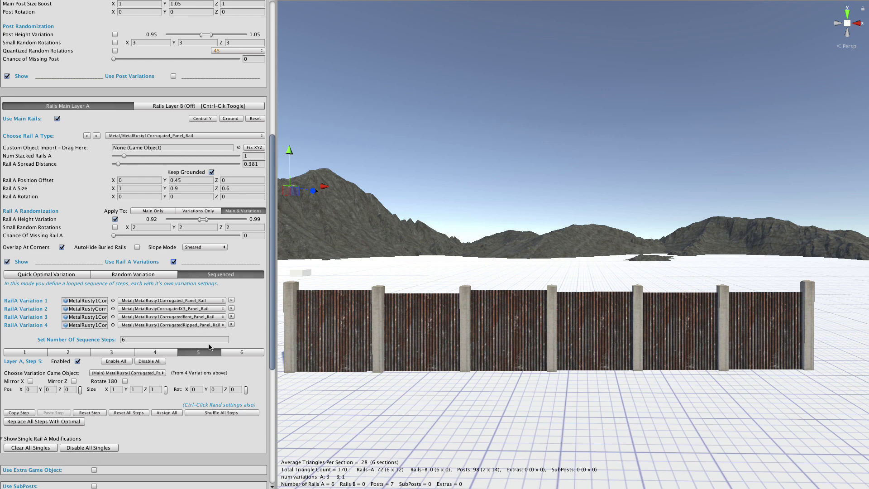
Set RailA Variation 1 to Wood_ParticleBoardB_Panel_Rail and assign it to sequence step 5
{"action": "left_click", "coordinate": [202, 301]}
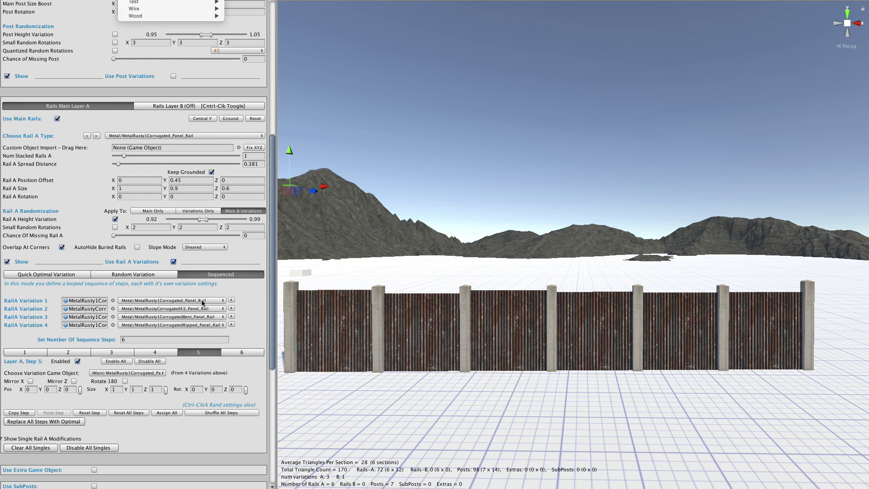
{"action": "mouse_move", "coordinate": [172, 17]}
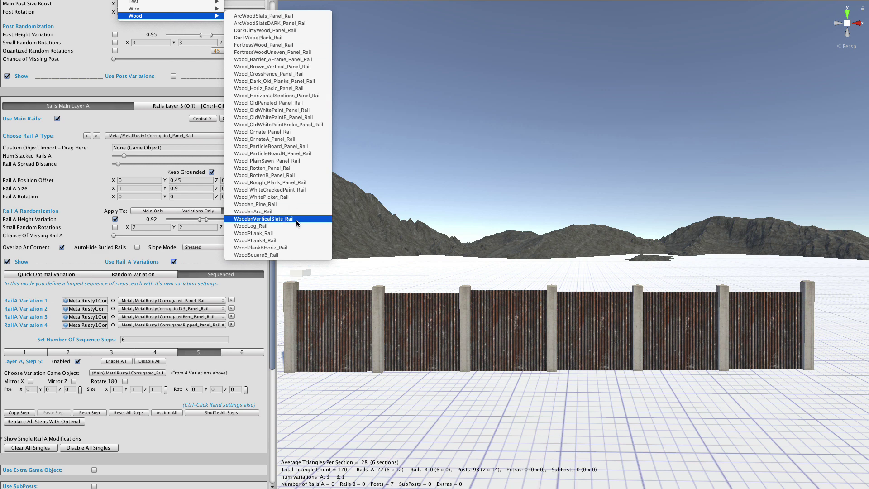
{"action": "left_click", "coordinate": [284, 155]}
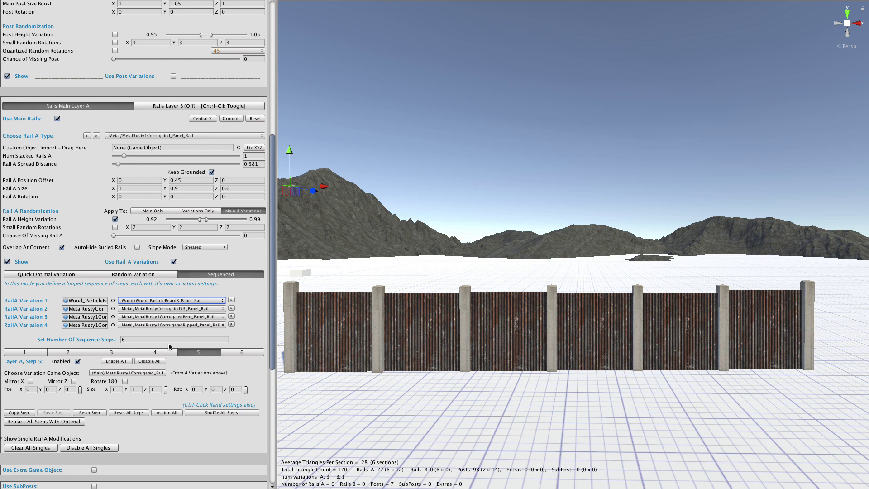
{"action": "left_click", "coordinate": [133, 374]}
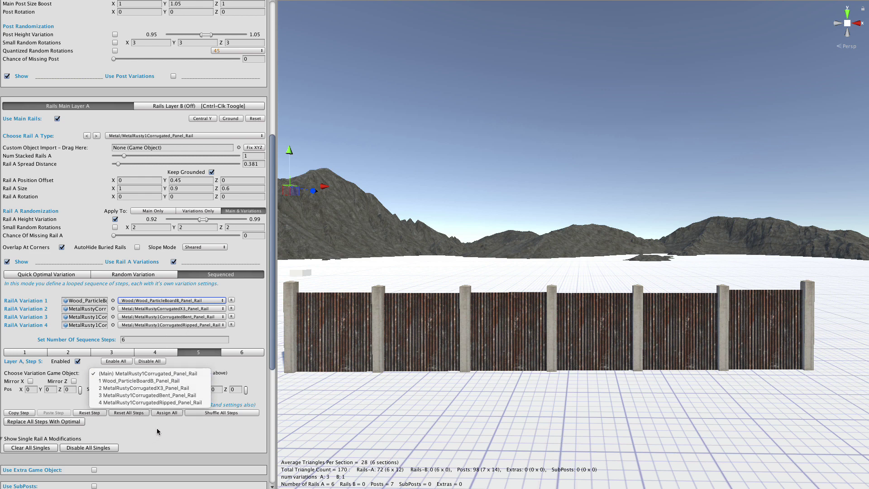
{"action": "left_click", "coordinate": [150, 383]}
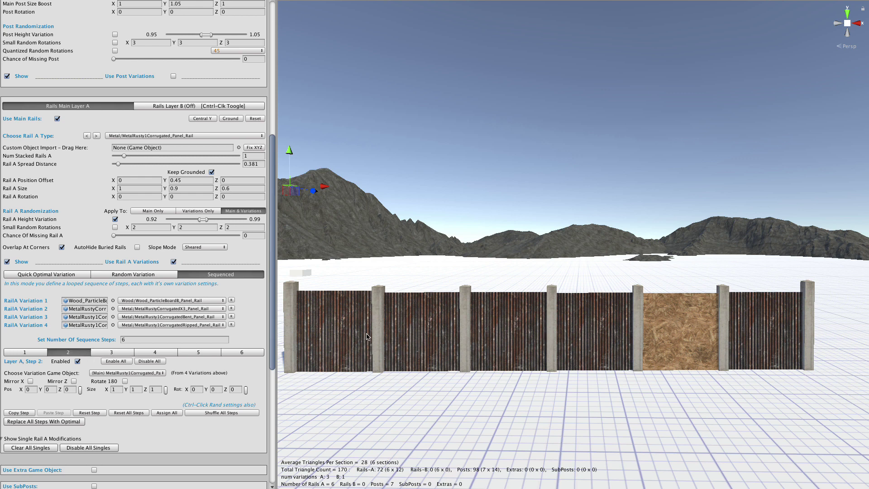
Set the second section to 6 Wood_ParticleBoardB and the fifth back to 5 MetalRusty1Corrugated
{"action": "mouse_move", "coordinate": [367, 338]}
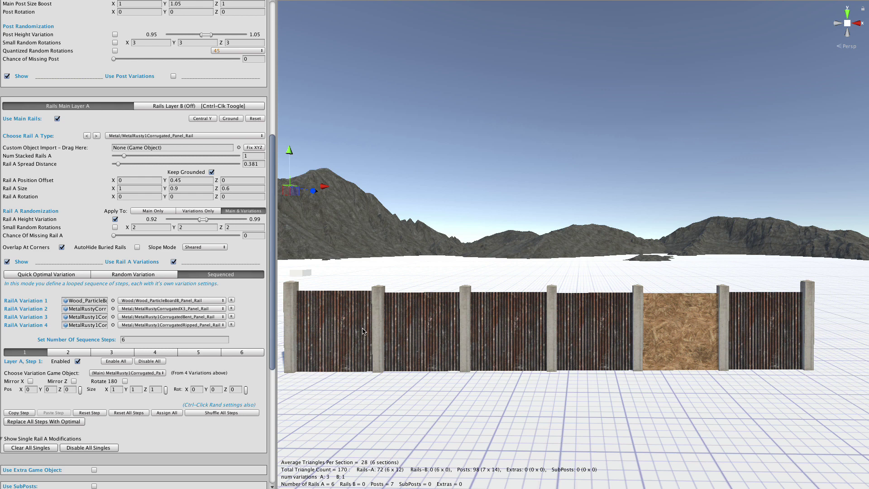
{"action": "right_click", "coordinate": [419, 328]}
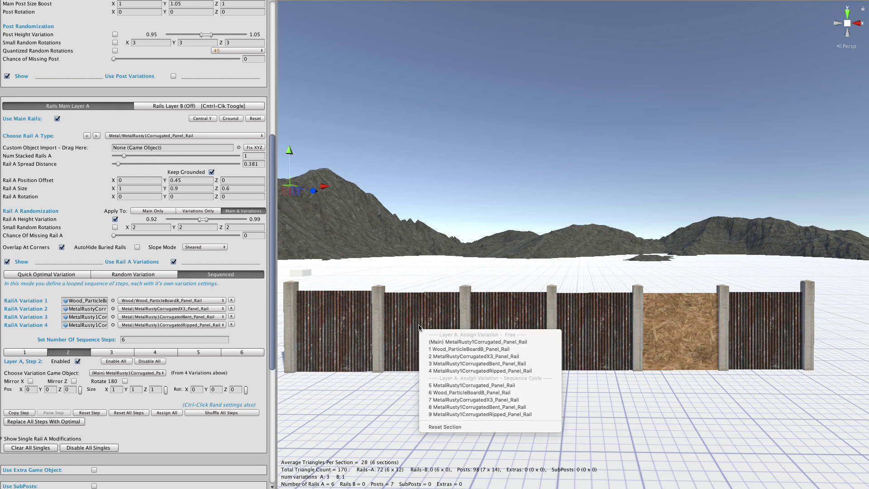
{"action": "left_click", "coordinate": [445, 392]}
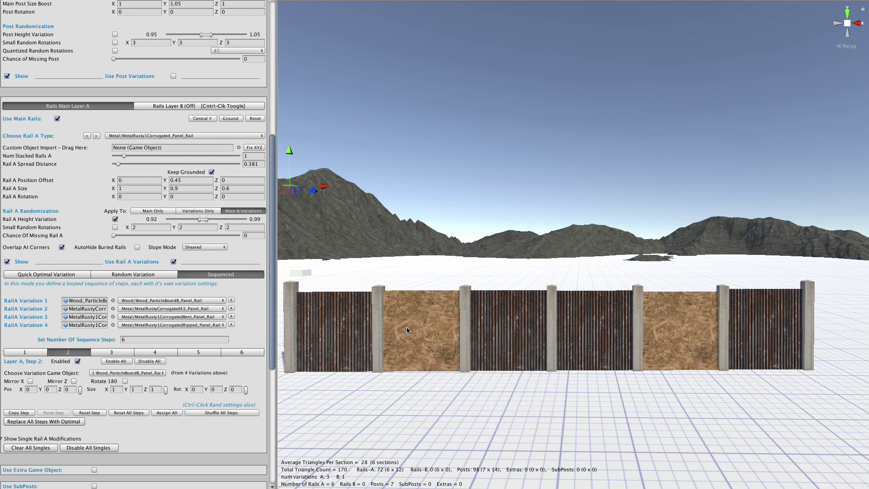
{"action": "right_click", "coordinate": [676, 332]}
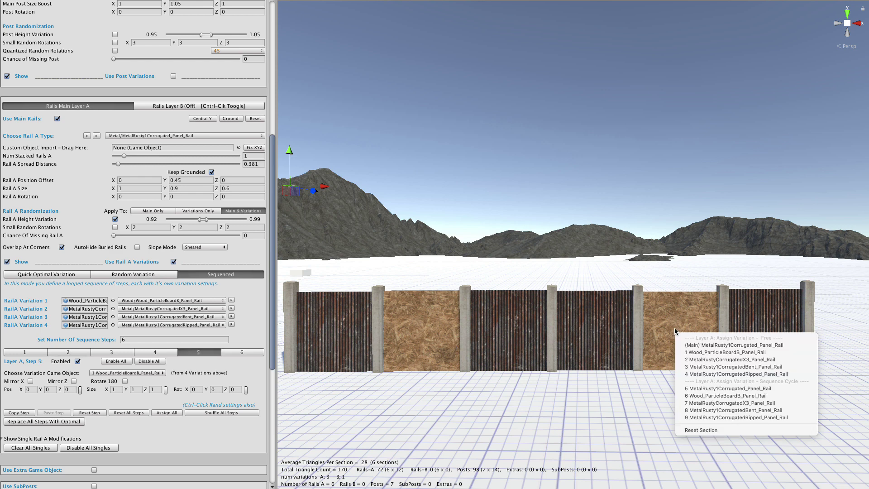
{"action": "left_click", "coordinate": [717, 390]}
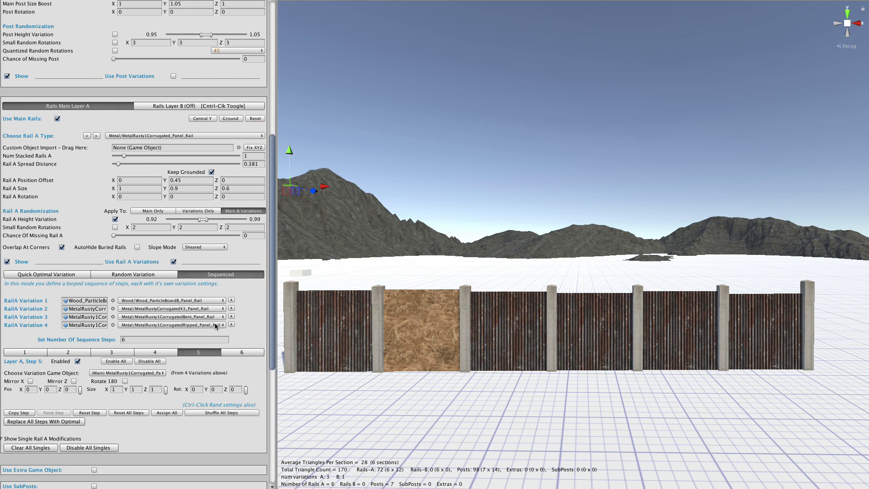
Make variation 3 Brick_WallHigh_Panel_Rail, apply it to step 4, and set Step 4 Size Z to 0.73
{"action": "left_click", "coordinate": [191, 317]}
{"action": "mouse_move", "coordinate": [153, 8]}
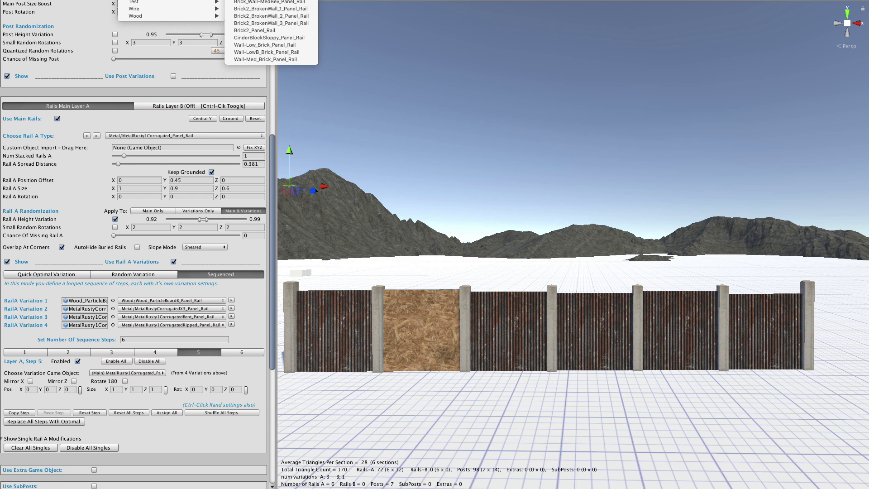
{"action": "left_click", "coordinate": [267, 0]}
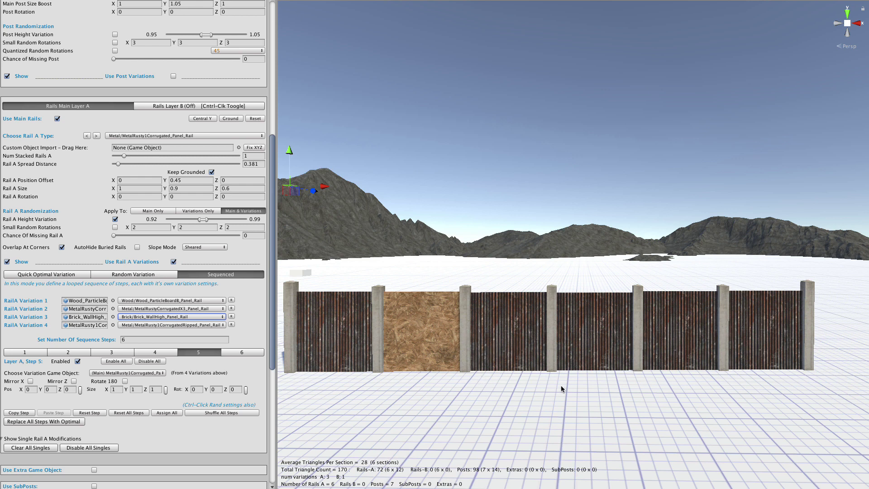
{"action": "right_click", "coordinate": [586, 326]}
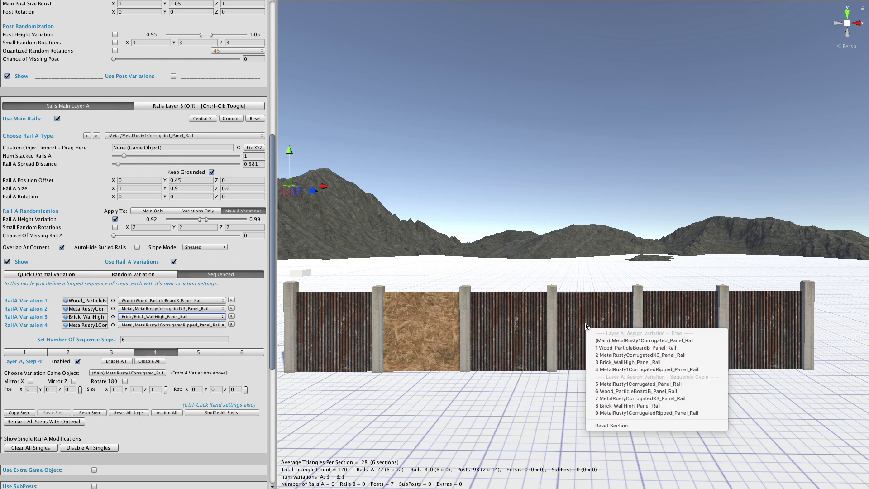
{"action": "left_click", "coordinate": [637, 406]}
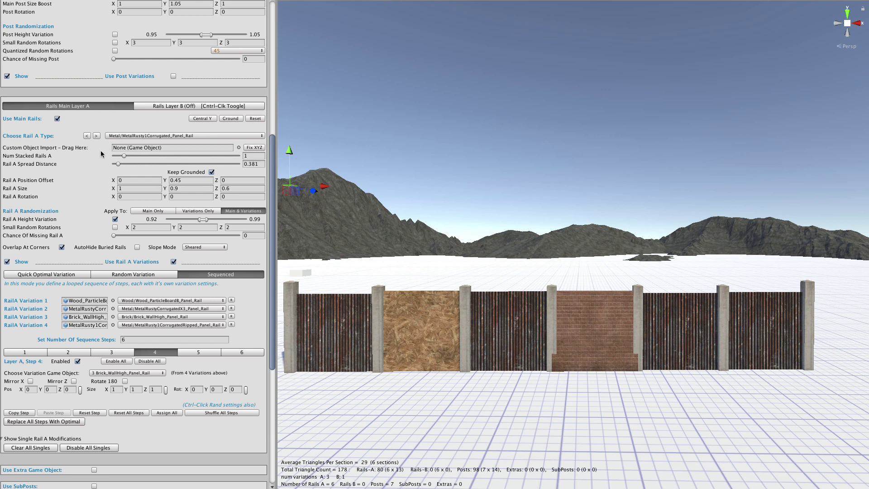
{"action": "left_click", "coordinate": [155, 390]}
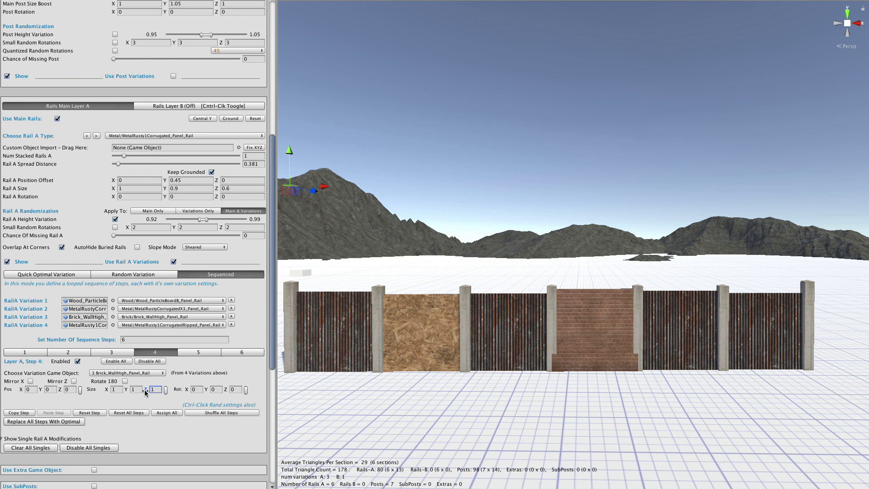
{"action": "left_click_drag", "start_coordinate": [145, 392], "coordinate": [139, 394]}
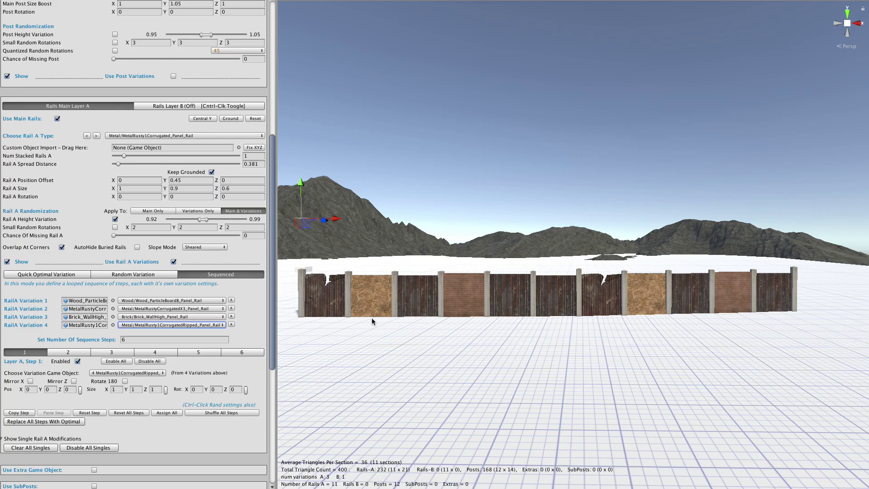
Inspect the variation choices for the particle-board second section without changing it
{"action": "left_click", "coordinate": [382, 299]}
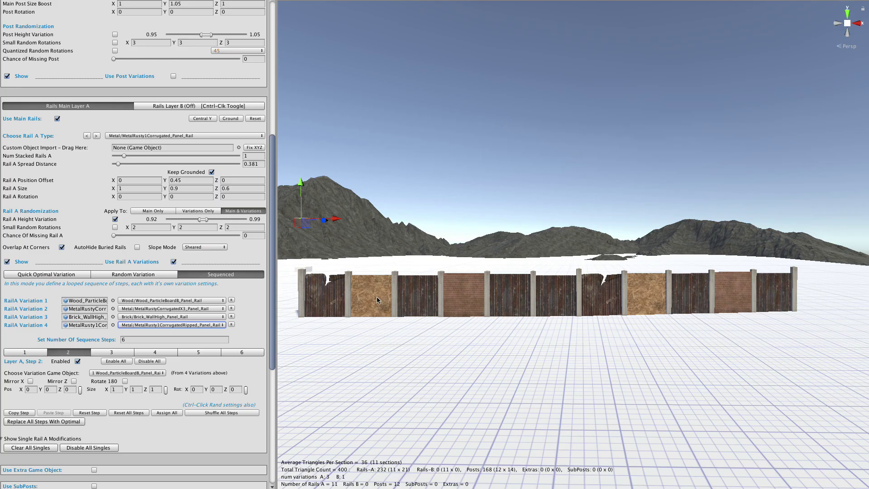
{"action": "right_click", "coordinate": [377, 299]}
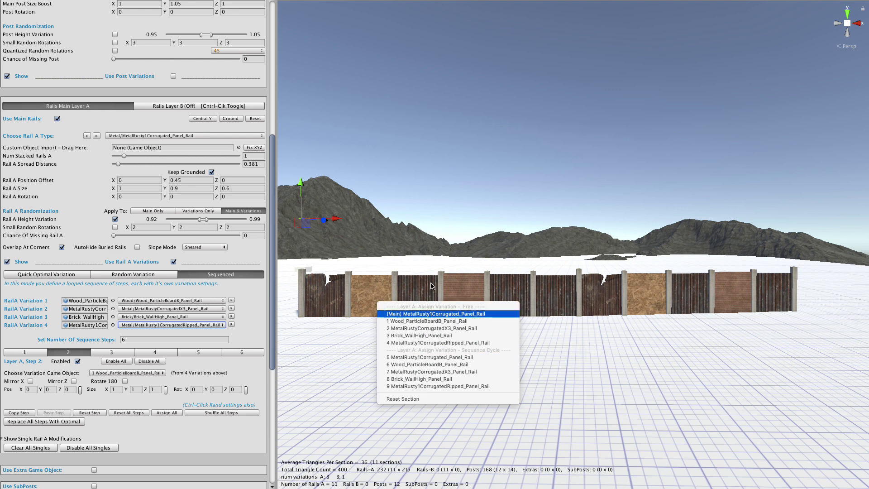
{"action": "left_click", "coordinate": [360, 292]}
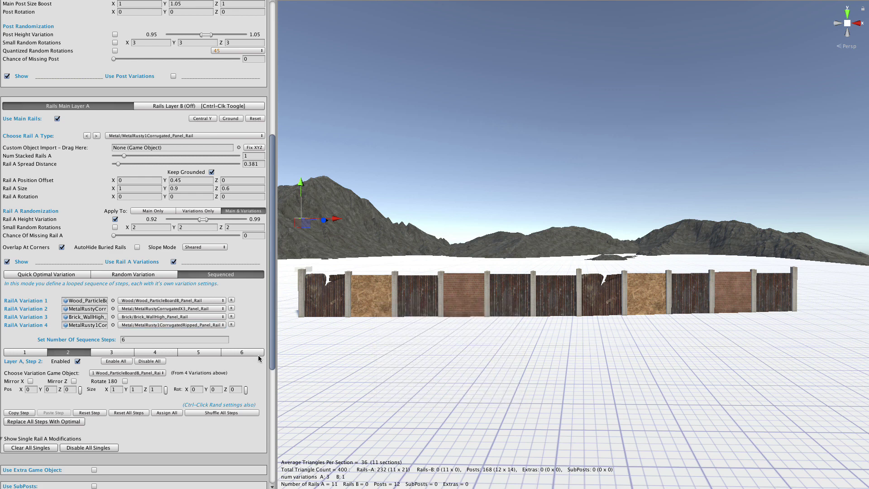
Change RailA Variation 4 to Wood_OldWhitePaint_Panel_Rail and reset all sequence steps
{"action": "left_click", "coordinate": [177, 325]}
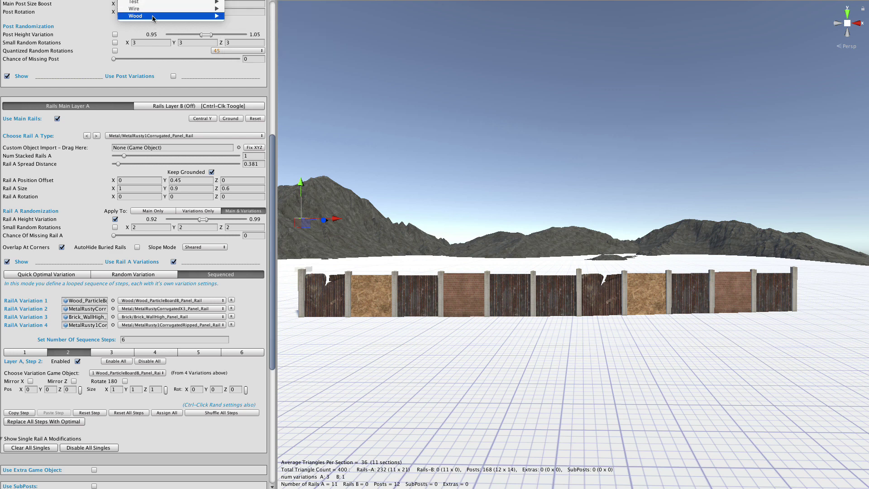
{"action": "mouse_move", "coordinate": [152, 16]}
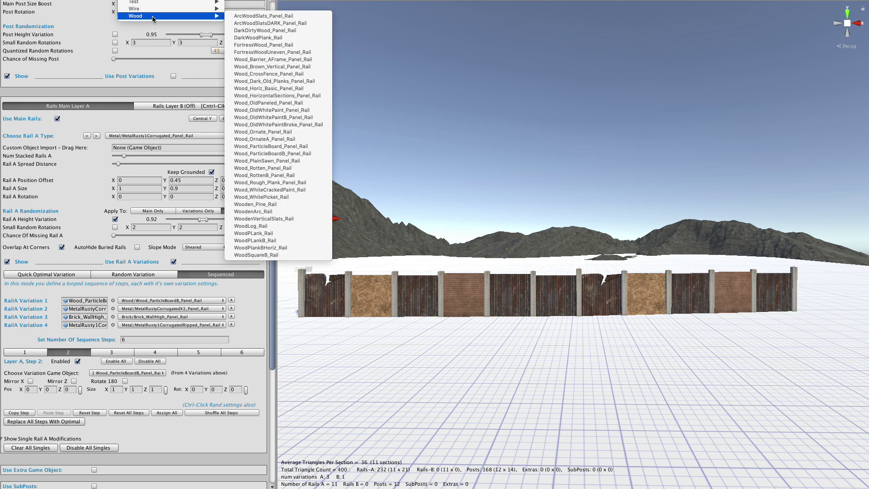
{"action": "left_click", "coordinate": [292, 111]}
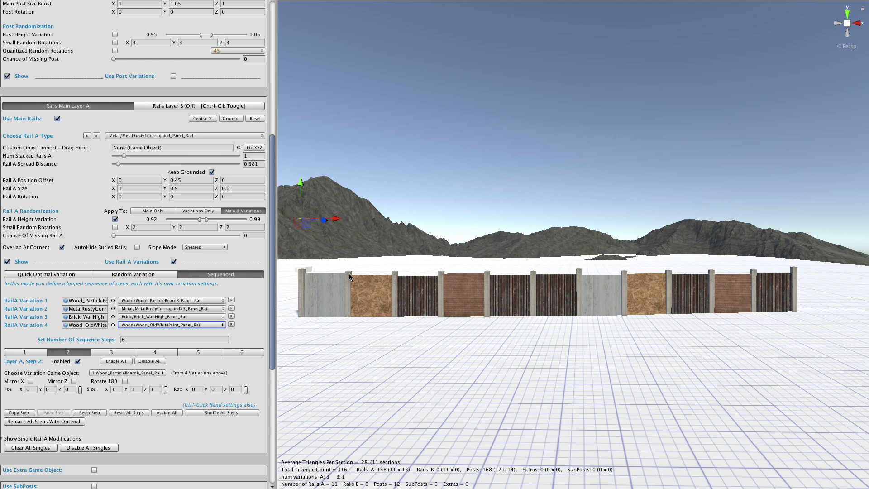
{"action": "left_click", "coordinate": [132, 413]}
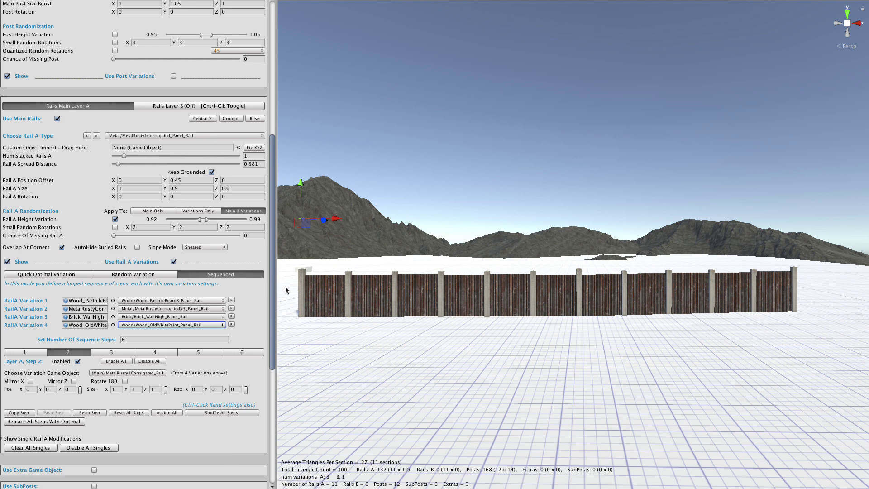
Try white-painted wood on sequence step 1, then reset that step to corrugated metal
{"action": "right_click", "coordinate": [326, 297]}
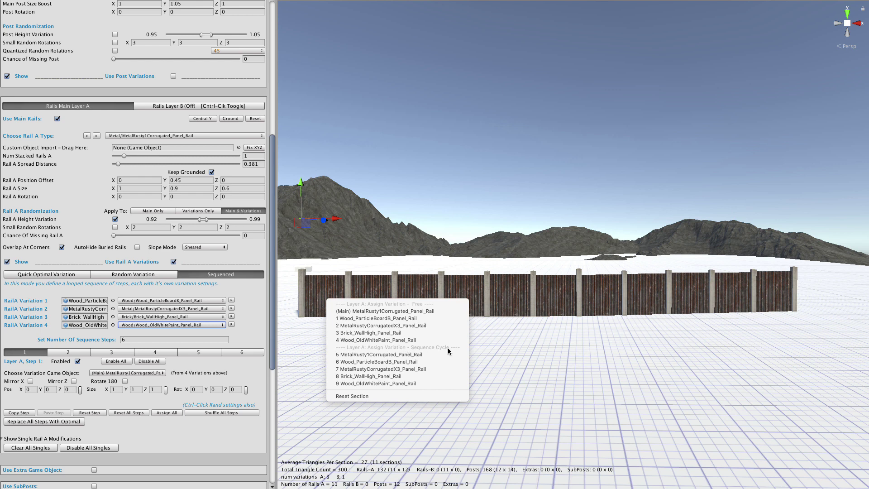
{"action": "left_click", "coordinate": [375, 383]}
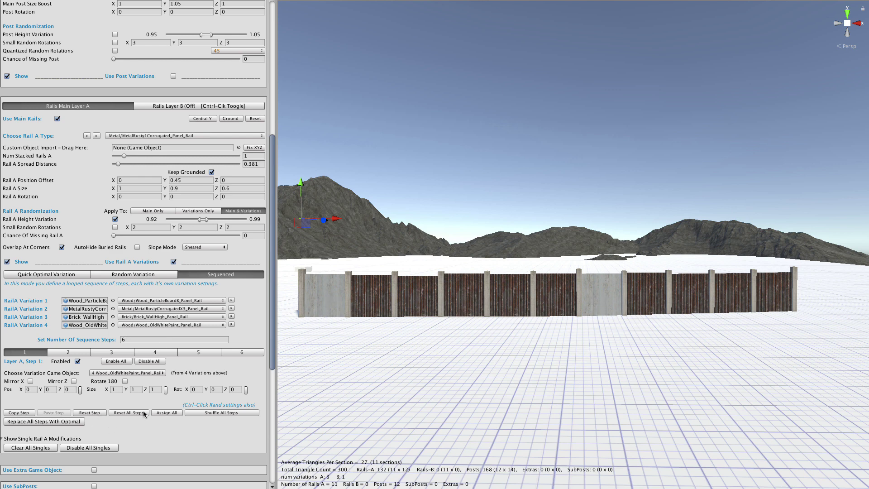
{"action": "left_click", "coordinate": [129, 413]}
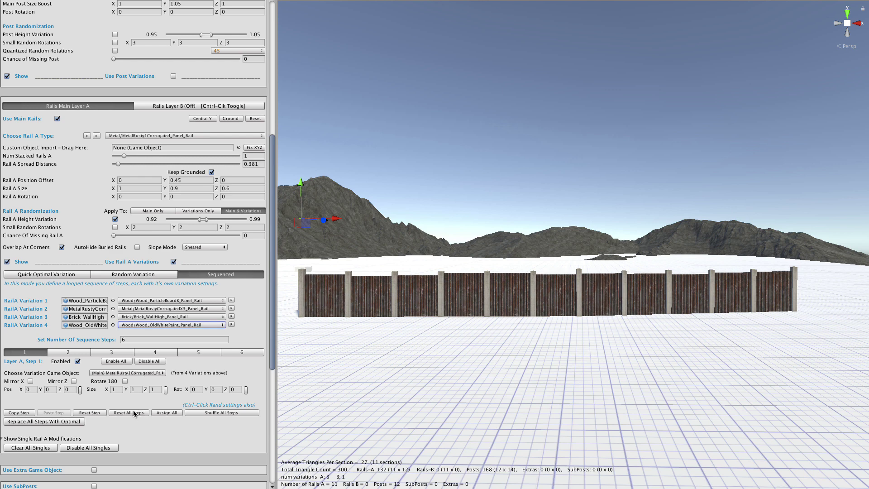
Make only the first panel 4 Wood_OldWhitePaint_Panel_Rail as a single-panel change
{"action": "right_click", "coordinate": [326, 292]}
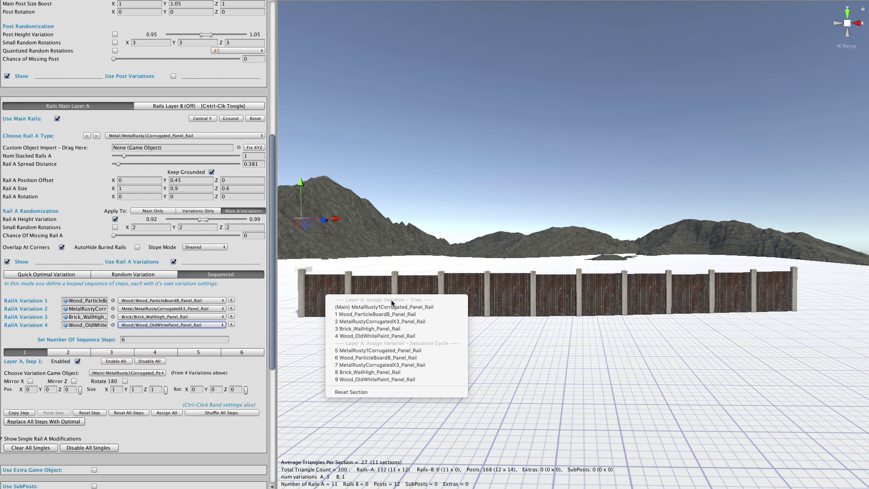
{"action": "left_click", "coordinate": [395, 336]}
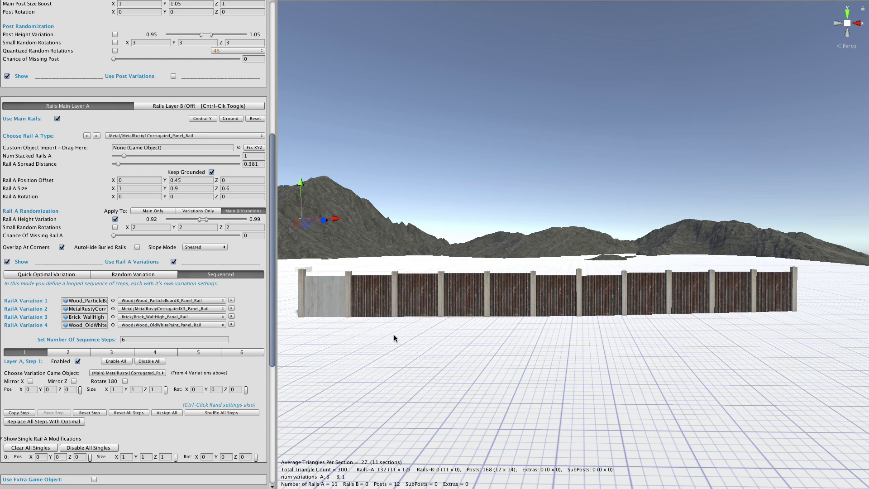
{"action": "right_click", "coordinate": [327, 288]}
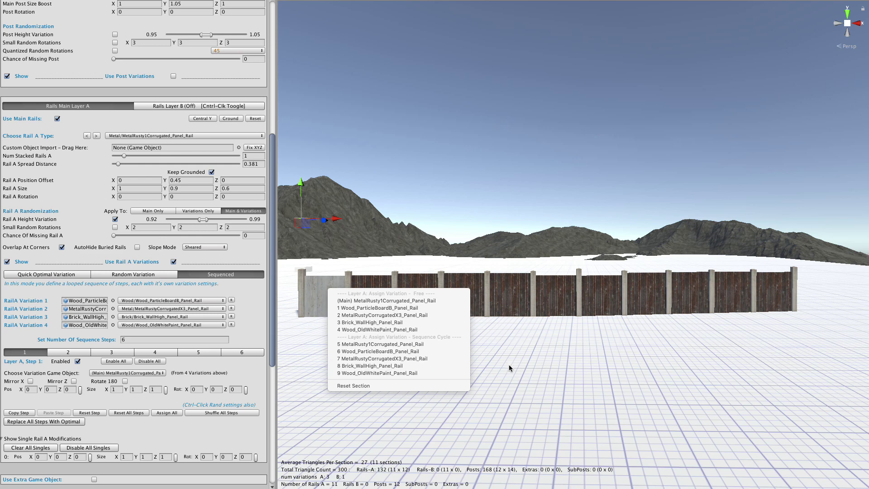
{"action": "left_click", "coordinate": [561, 393]}
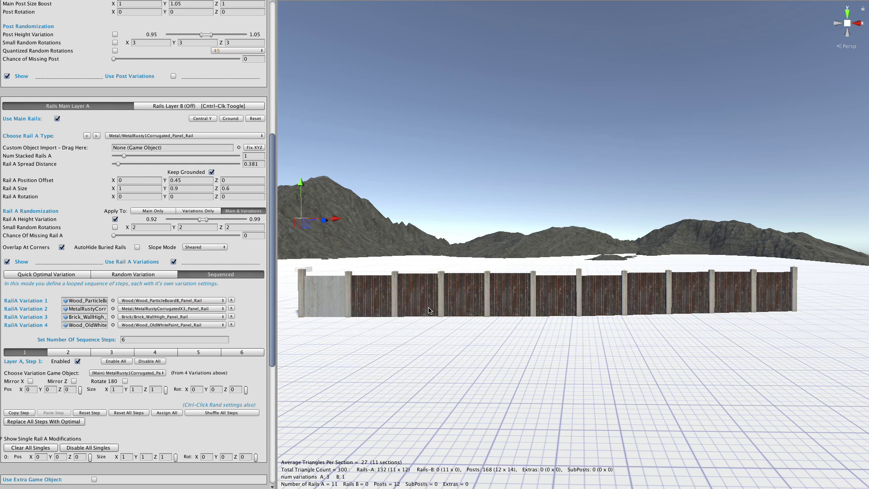
Try a high brick wall on sequence step 2, then reset that step to corrugated metal
{"action": "right_click", "coordinate": [370, 297]}
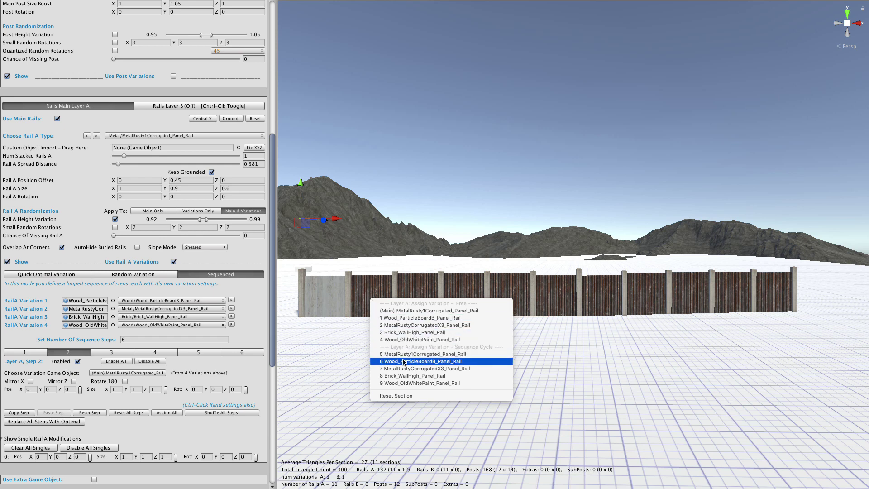
{"action": "left_click", "coordinate": [408, 376]}
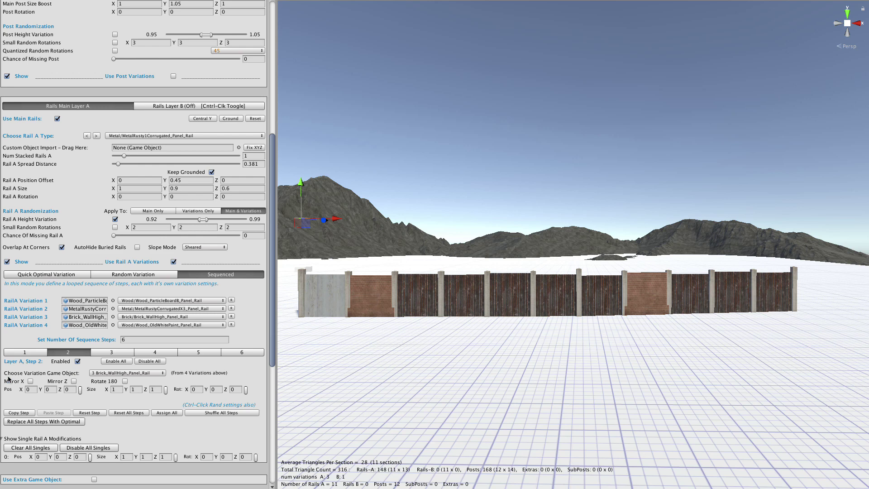
{"action": "left_click", "coordinate": [92, 413]}
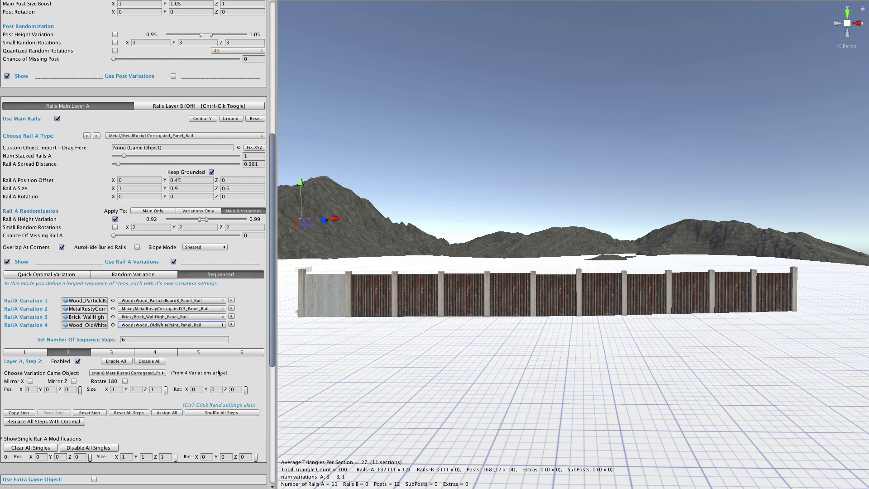
Make only the second section 1 Wood_ParticleBoardB_Panel_Rail as a single-panel change
{"action": "right_click", "coordinate": [374, 295]}
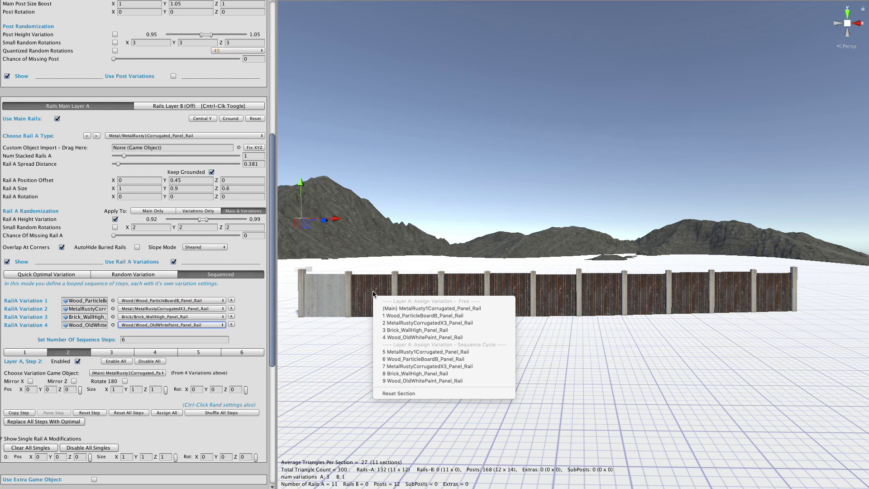
{"action": "left_click", "coordinate": [419, 316]}
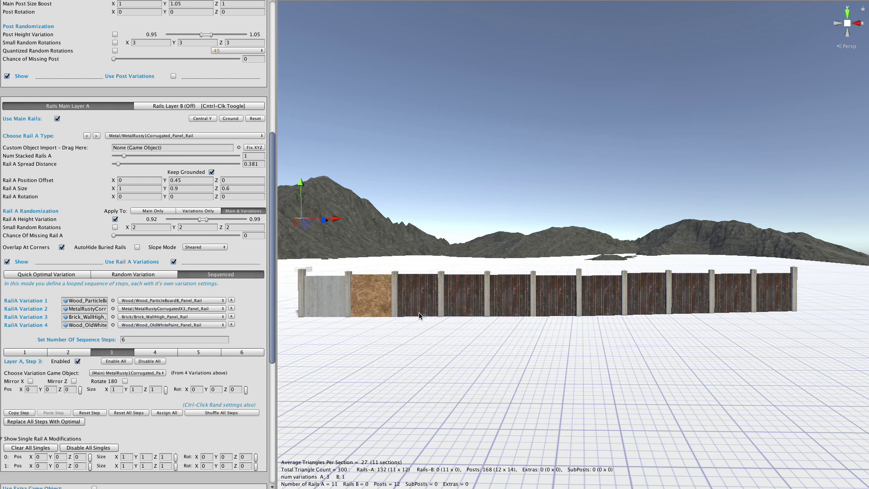
{"action": "left_click_drag", "start_coordinate": [272, 338], "coordinate": [273, 364]}
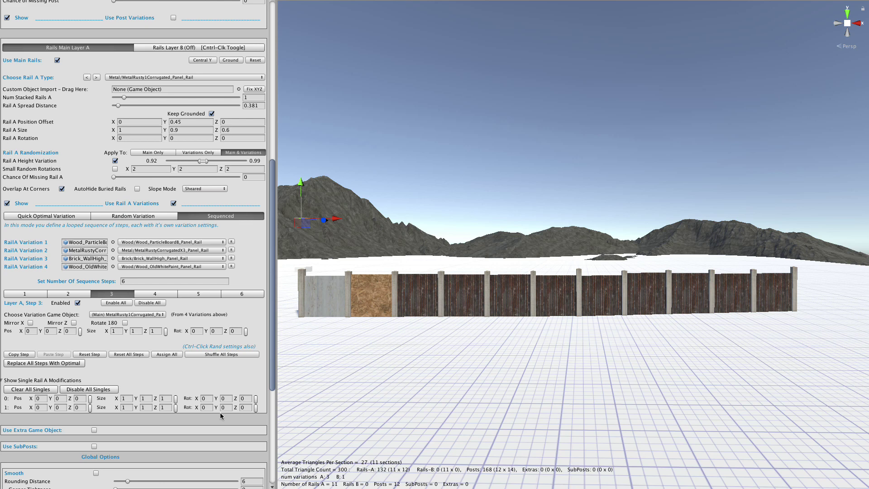
{"action": "scroll", "coordinate": [270, 326], "scroll_direction": "down", "scroll_amount": 2}
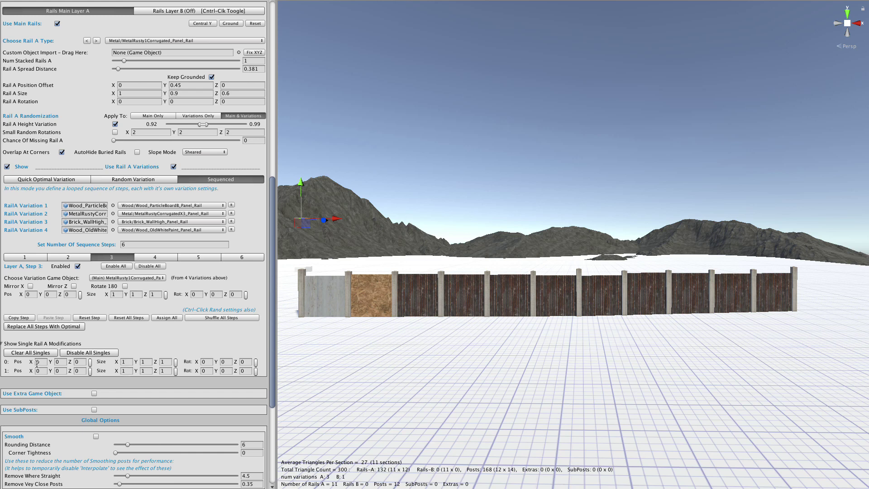
Toggle Disable/Enable All Singles, then clear all single-panel changes
{"action": "left_click", "coordinate": [85, 353]}
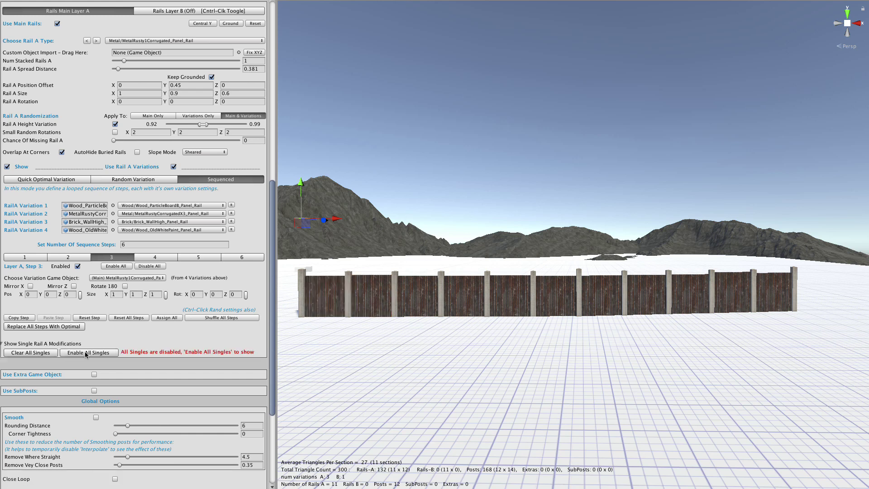
{"action": "left_click", "coordinate": [86, 353]}
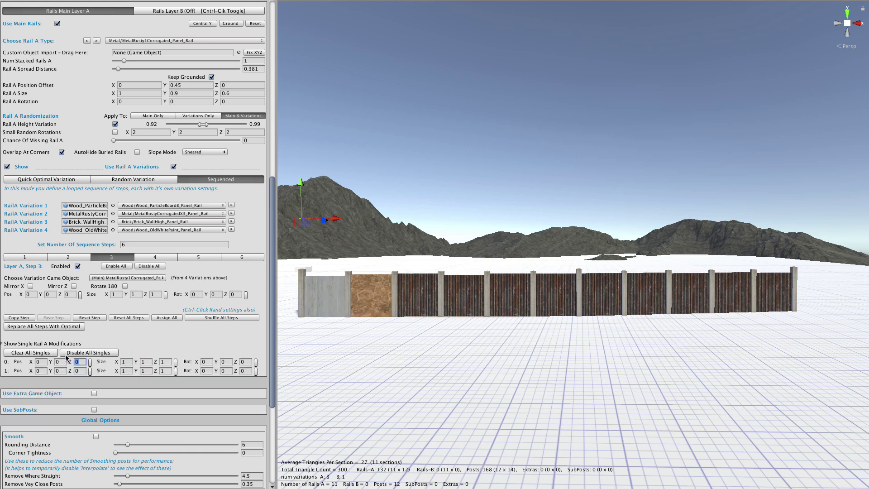
{"action": "left_click", "coordinate": [29, 353]}
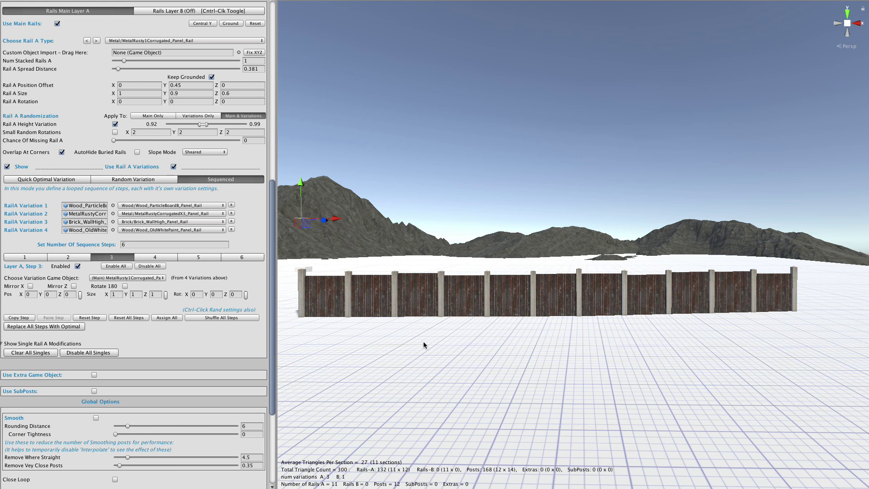
{"action": "scroll", "coordinate": [431, 330], "scroll_direction": "up", "scroll_amount": 1}
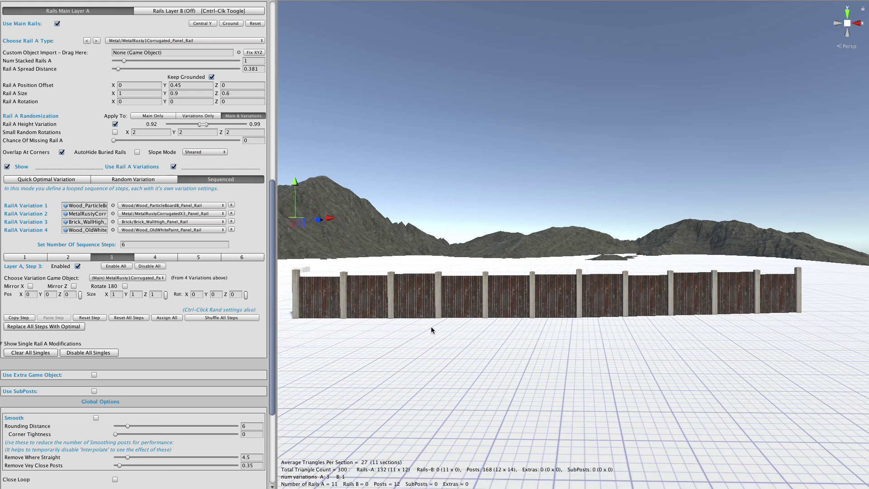